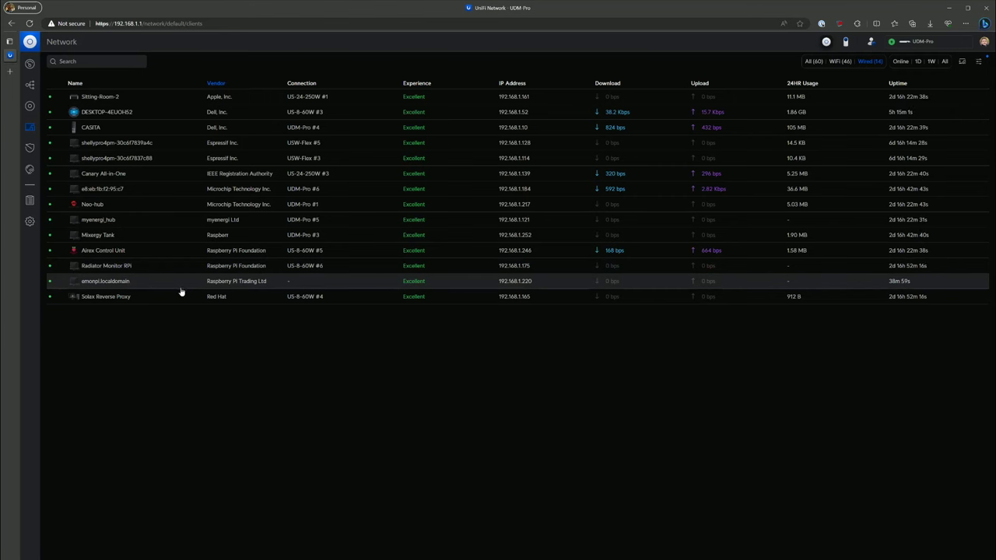
{"action": "key", "text": "ctrl+t"}
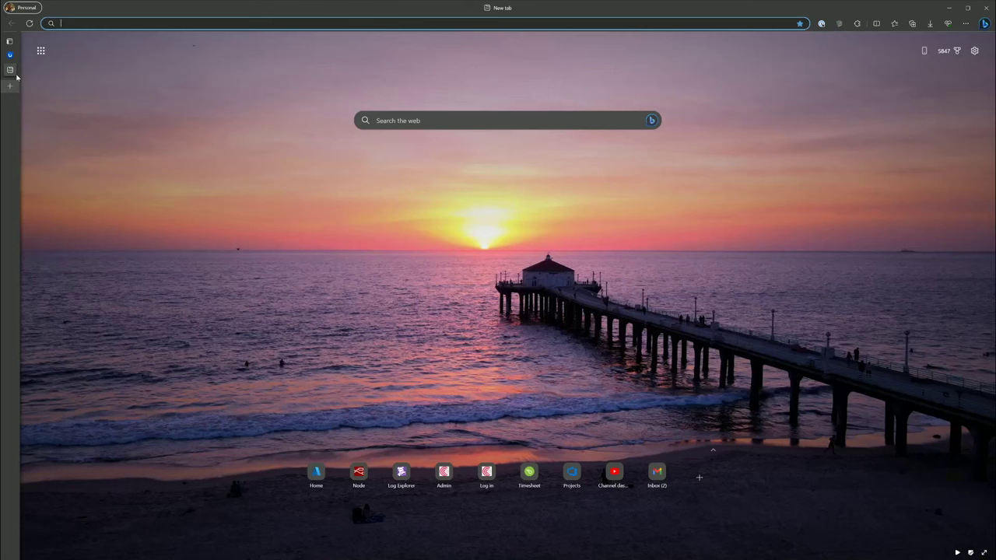
{"action": "type", "text": "http://emonpi.local/"}
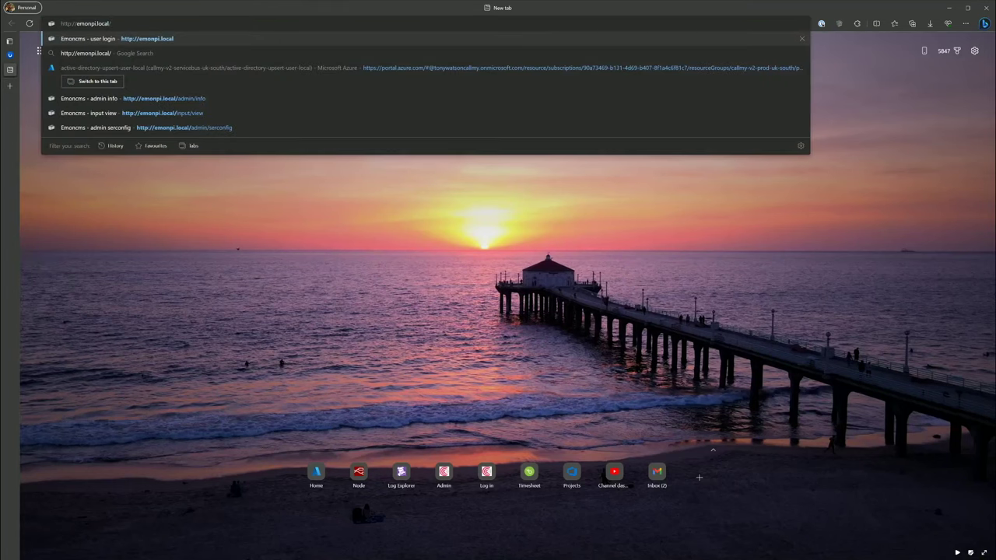
{"action": "left_click", "coordinate": [166, 38]}
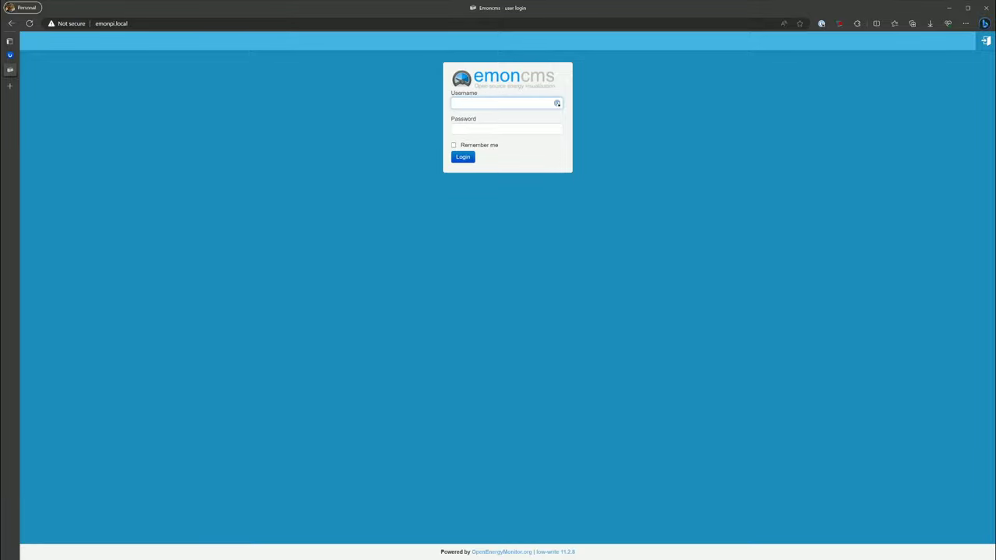
{"action": "left_click", "coordinate": [559, 104]}
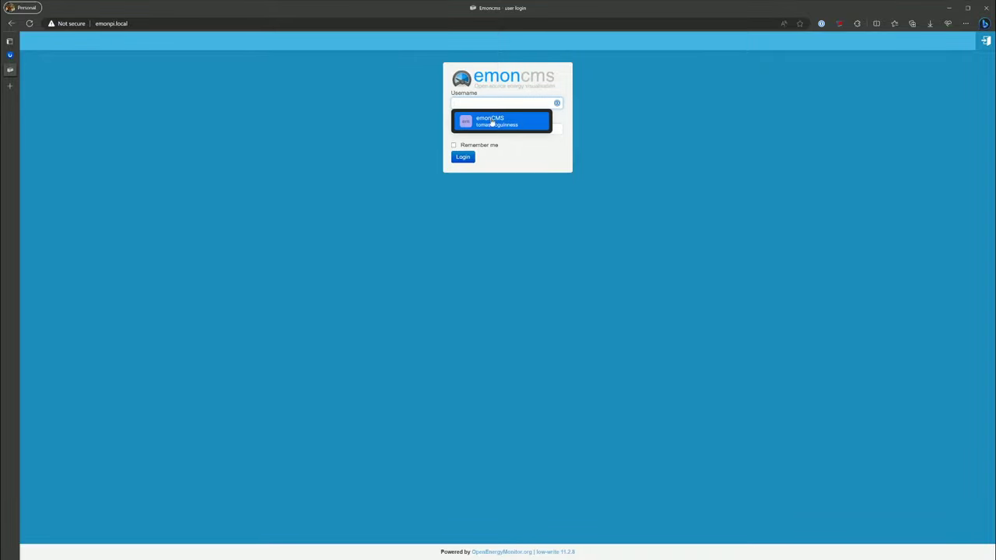
{"action": "left_click", "coordinate": [502, 118]}
{"action": "left_click", "coordinate": [464, 159]}
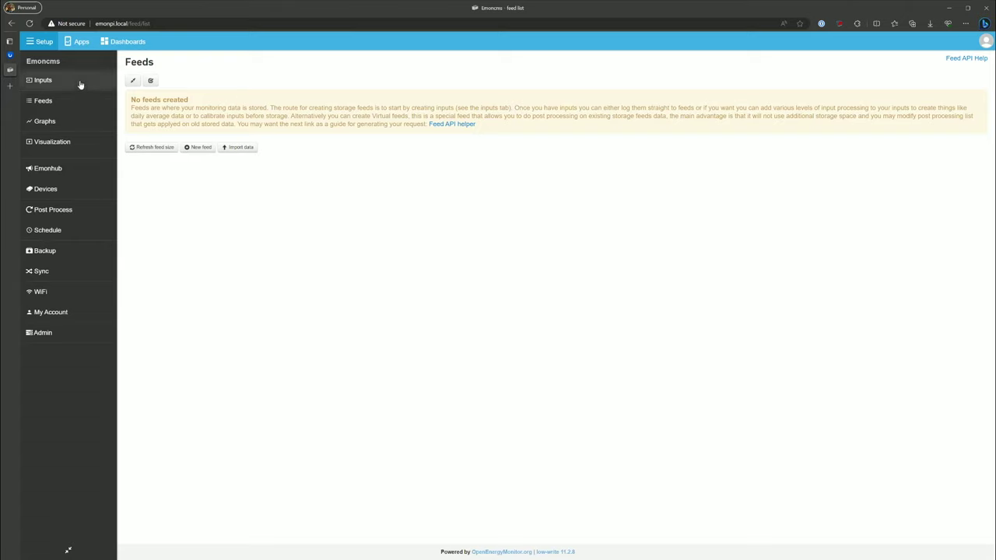
Open the Inputs list and examine the P2 power and E1 energy readings of the emonTx4_17 node.
{"action": "left_click", "coordinate": [56, 84]}
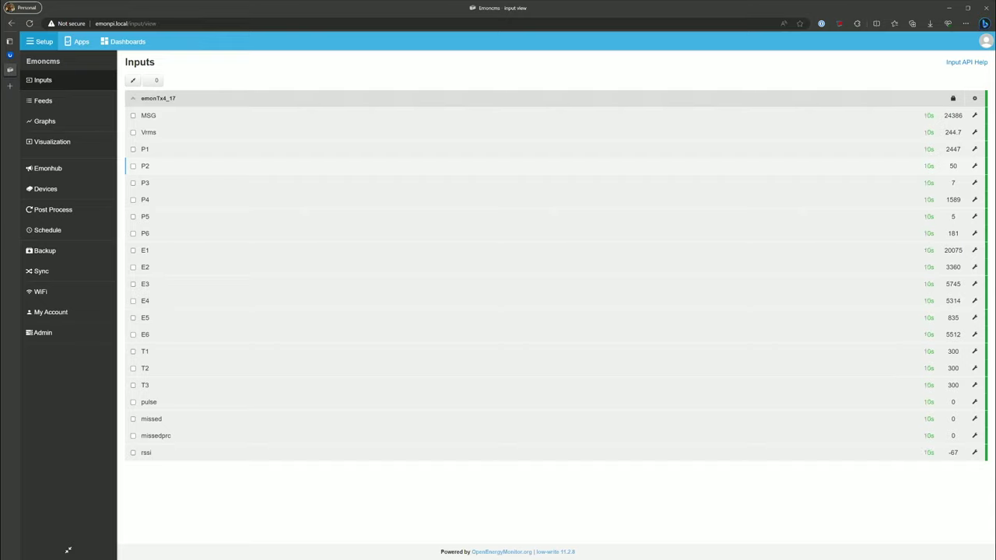
{"action": "double_click", "coordinate": [959, 169]}
{"action": "left_click_drag", "start_coordinate": [944, 254], "coordinate": [963, 252]}
{"action": "left_click", "coordinate": [47, 101]}
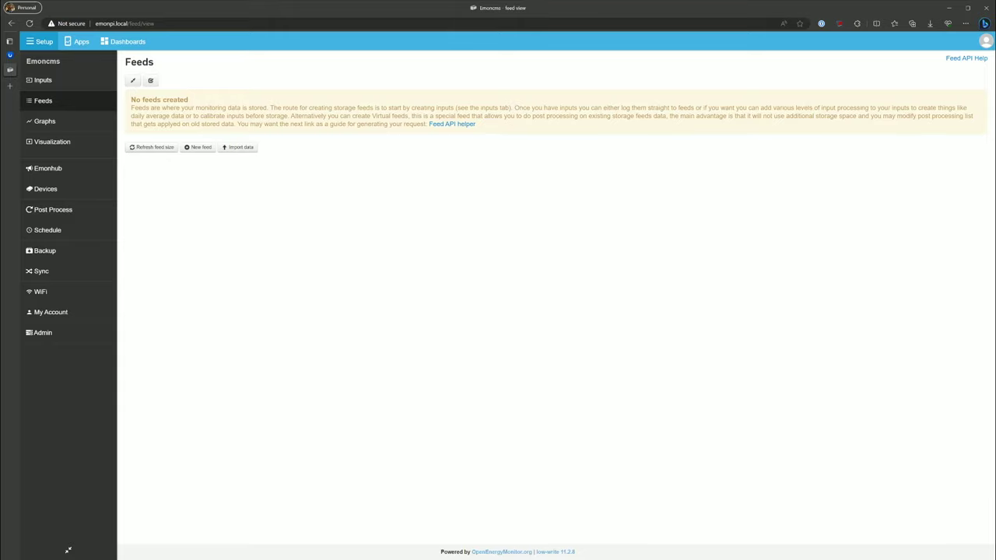
{"action": "left_click", "coordinate": [194, 148]}
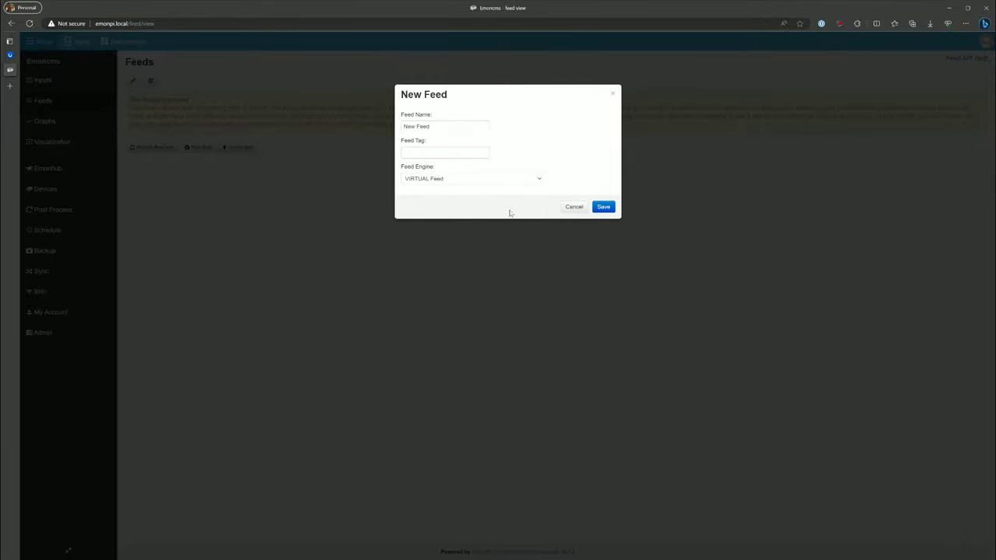
{"action": "left_click", "coordinate": [573, 207]}
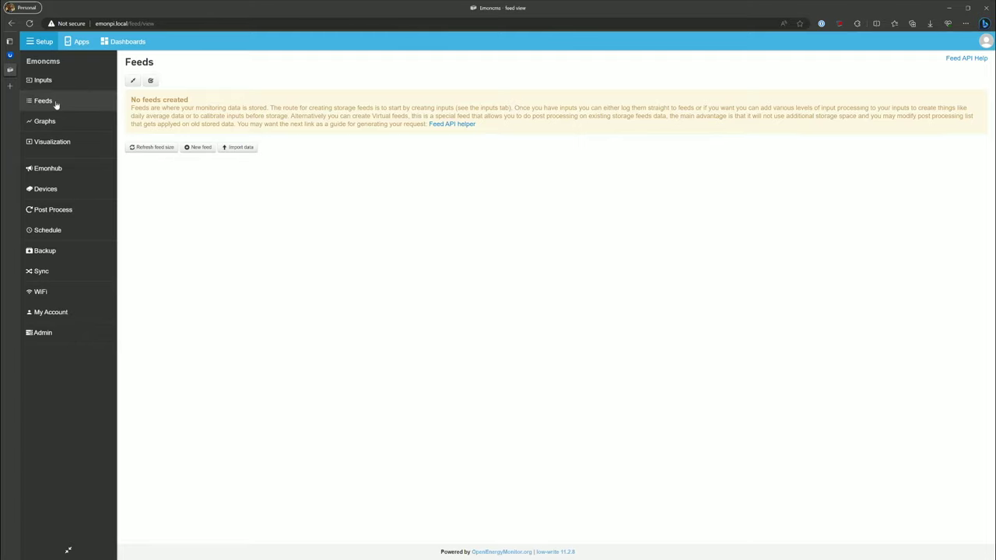
Add a Log to feed process to input P1, creating a fixed-interval feed named P1 with a 10s interval, and save it.
{"action": "left_click", "coordinate": [43, 80]}
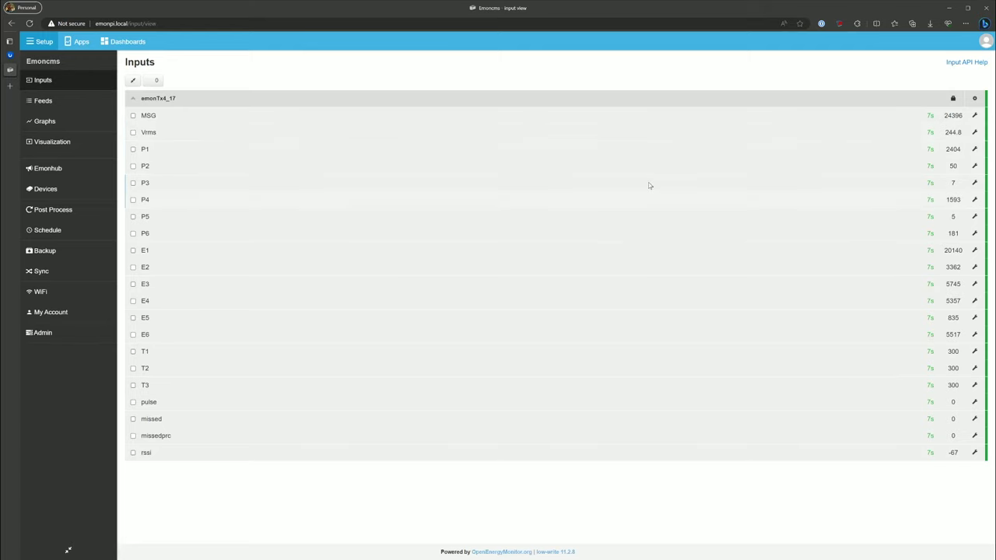
{"action": "left_click", "coordinate": [974, 149]}
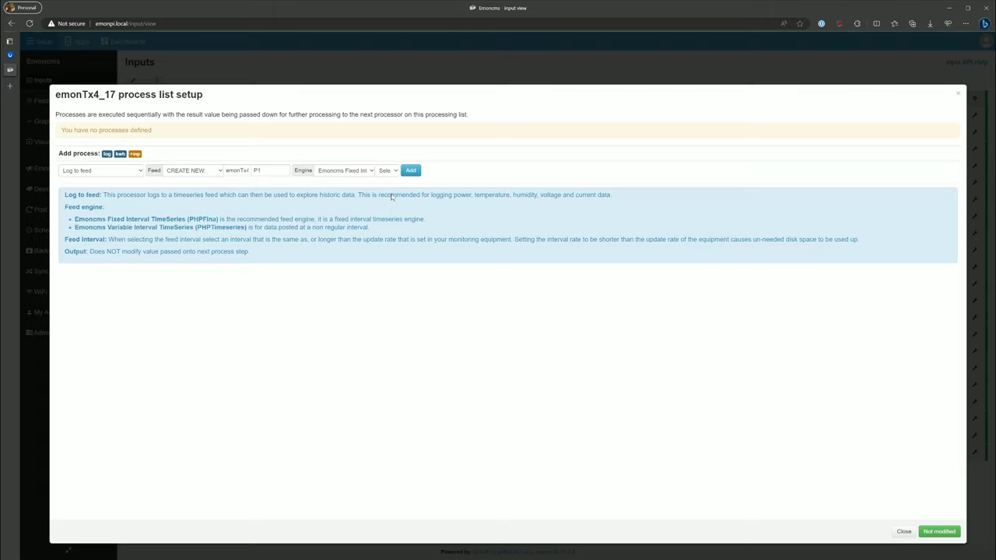
{"action": "left_click", "coordinate": [393, 192]}
{"action": "left_click", "coordinate": [415, 173]}
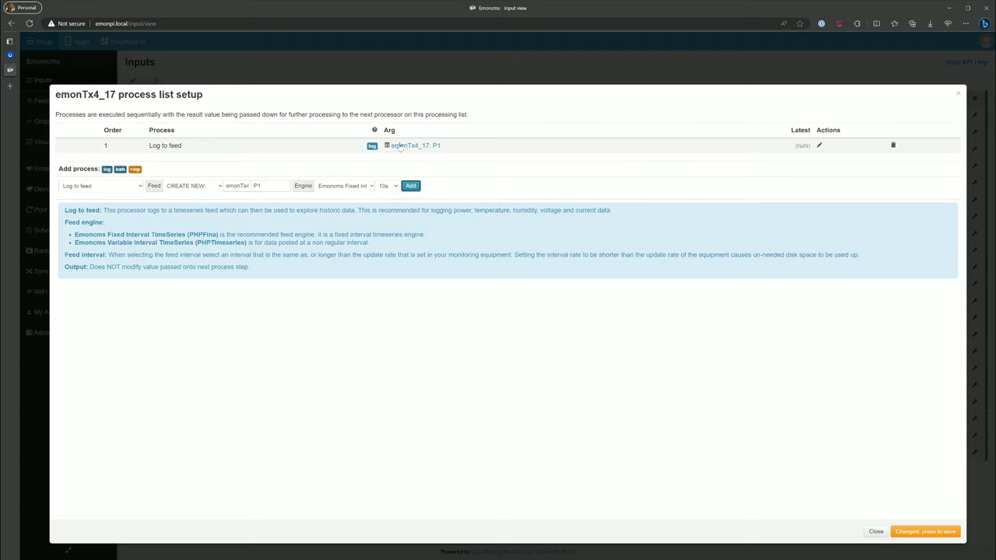
{"action": "left_click", "coordinate": [927, 534]}
{"action": "left_click", "coordinate": [927, 534]}
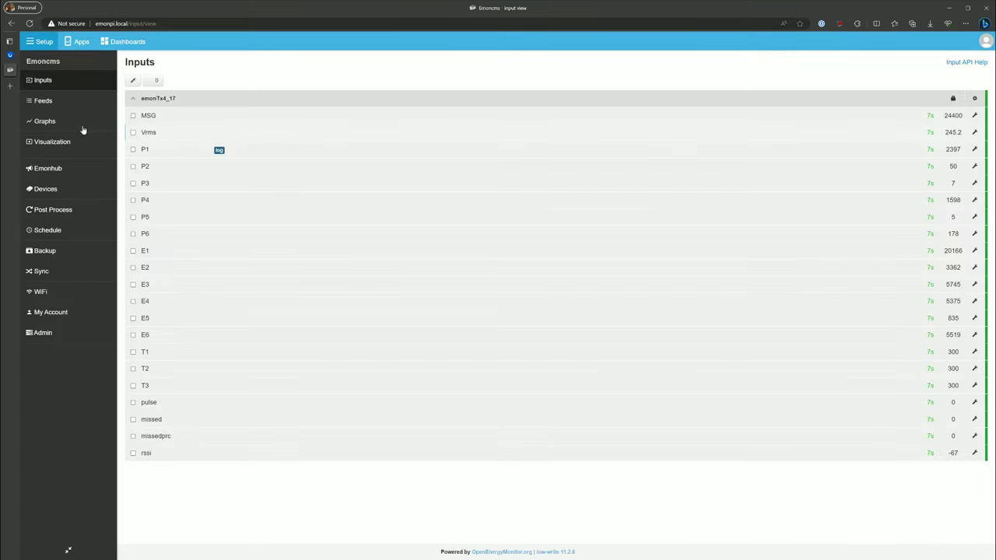
Open the P1 feed from the Feeds list to view its graph.
{"action": "left_click", "coordinate": [53, 102]}
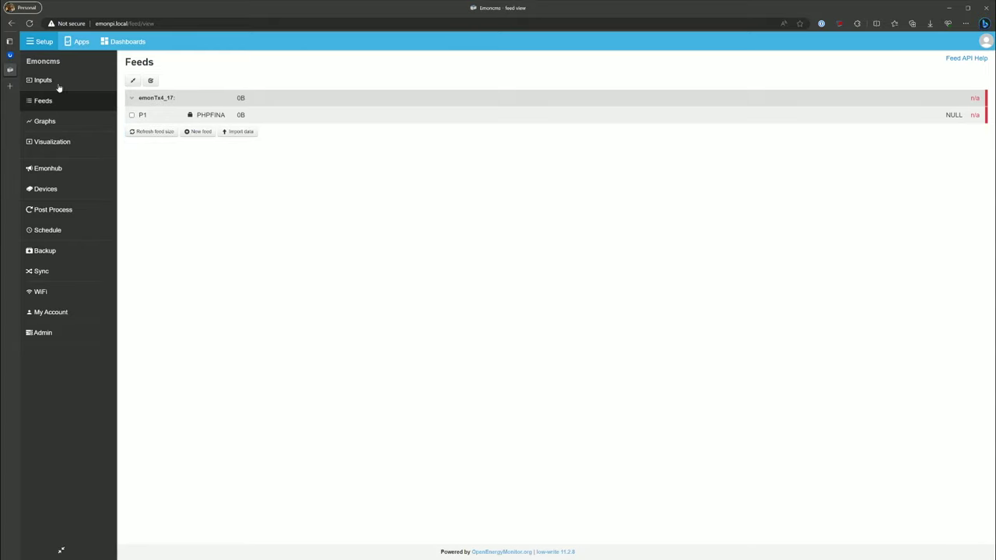
{"action": "left_click", "coordinate": [212, 118]}
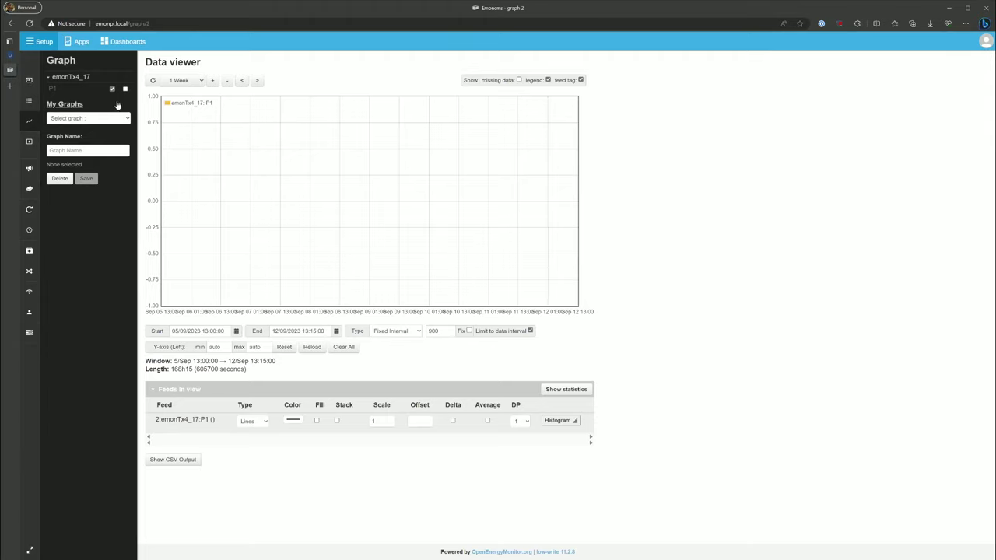
Review the admin System Information, from the services down to the PHP and Pi details.
{"action": "left_click", "coordinate": [29, 334]}
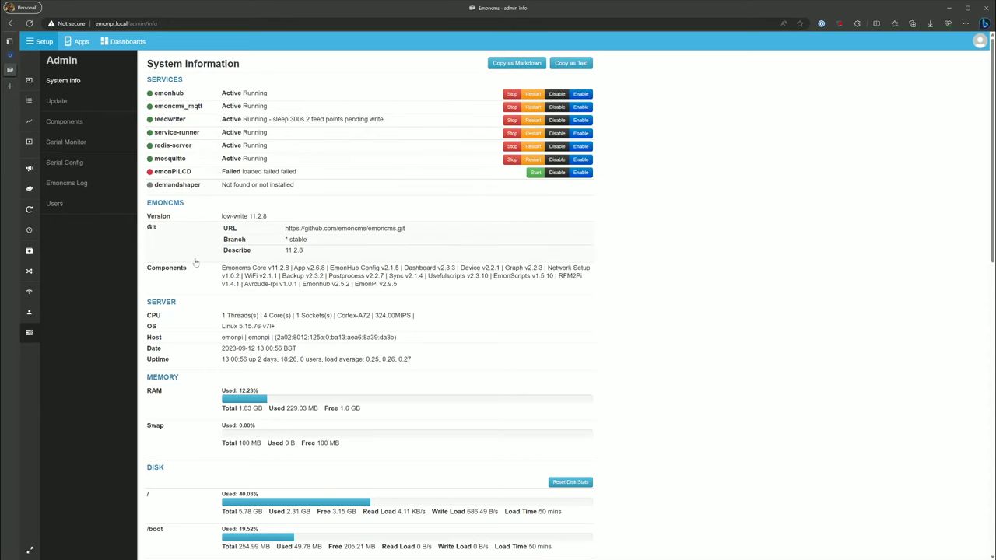
{"action": "scroll", "coordinate": [168, 345], "scroll_direction": "down", "scroll_amount": 3}
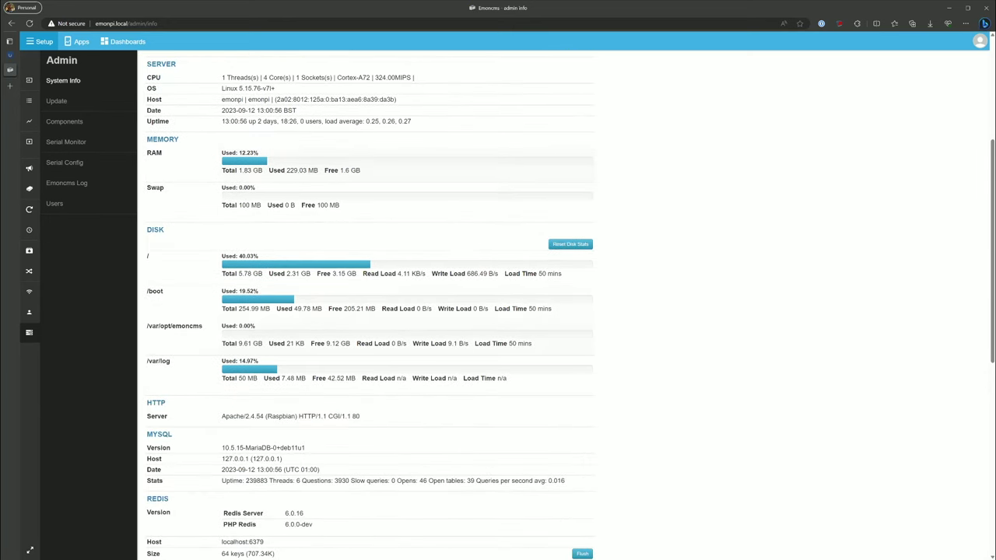
{"action": "scroll", "coordinate": [255, 182], "scroll_direction": "down", "scroll_amount": 3}
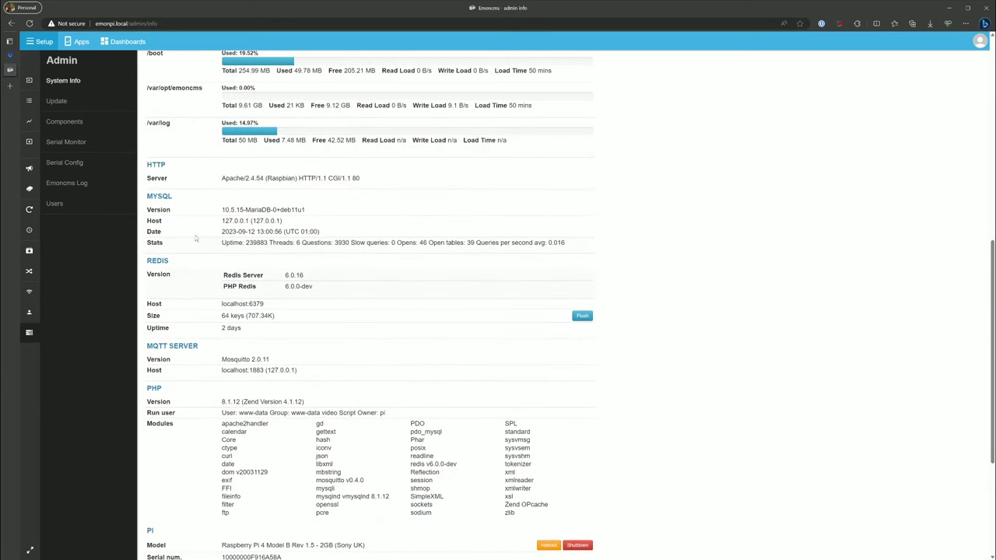
{"action": "scroll", "coordinate": [208, 337], "scroll_direction": "up", "scroll_amount": 6}
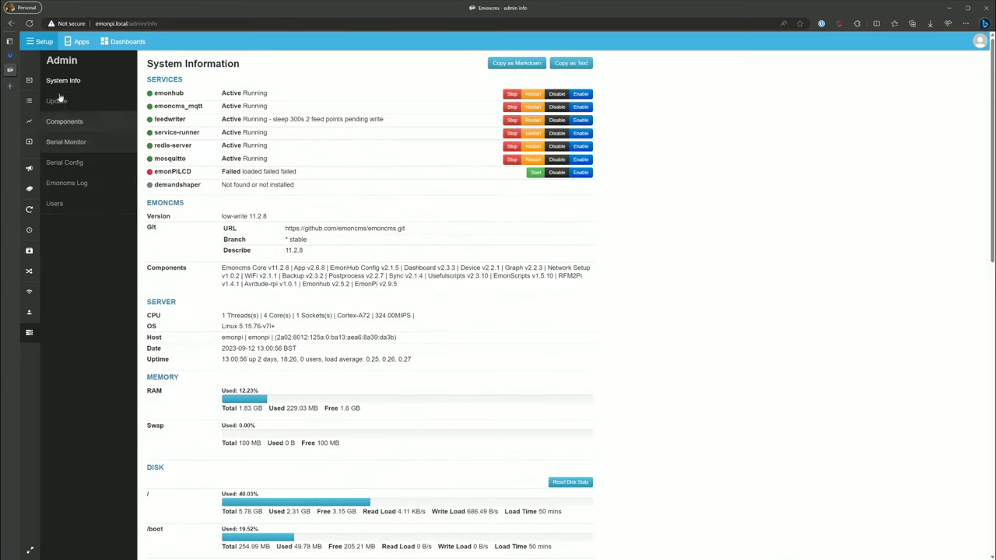
Review the admin update options and the list of installed system components.
{"action": "left_click", "coordinate": [56, 100]}
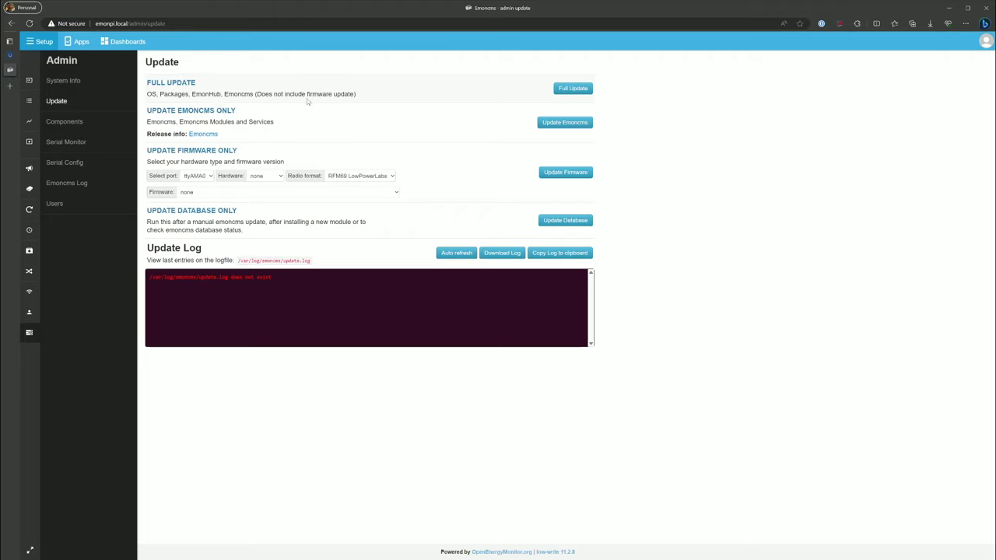
{"action": "left_click", "coordinate": [77, 124]}
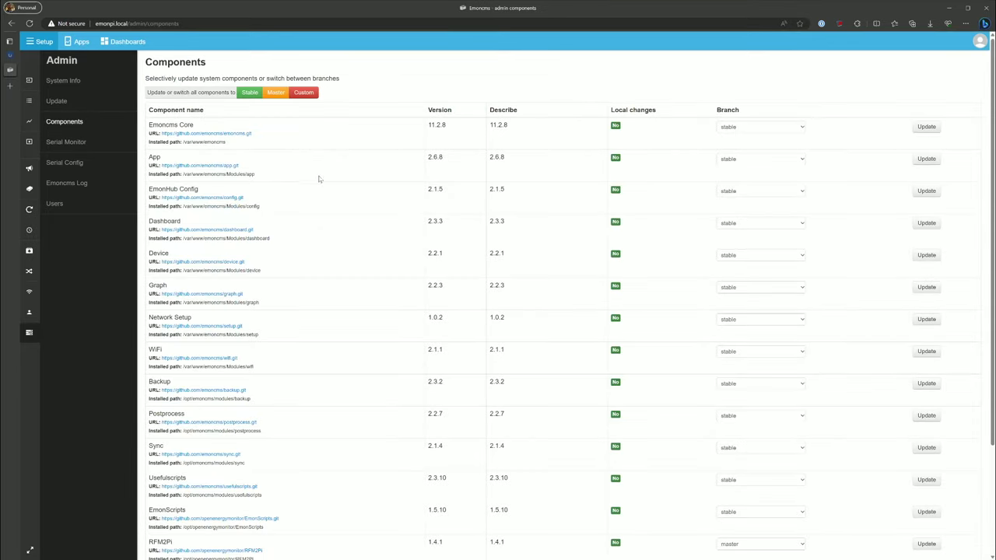
{"action": "scroll", "coordinate": [228, 211], "scroll_direction": "down", "scroll_amount": 3}
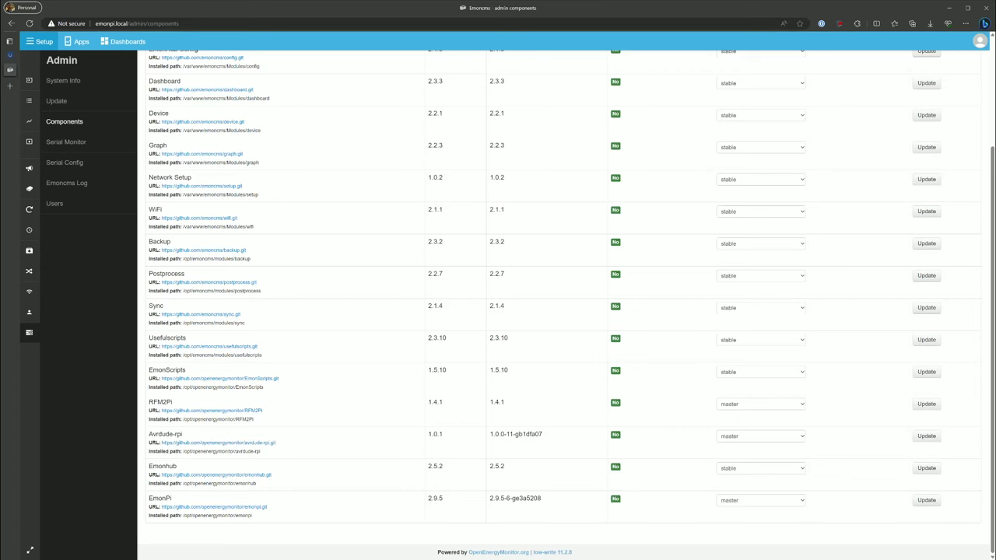
{"action": "scroll", "coordinate": [112, 266], "scroll_direction": "up", "scroll_amount": 2}
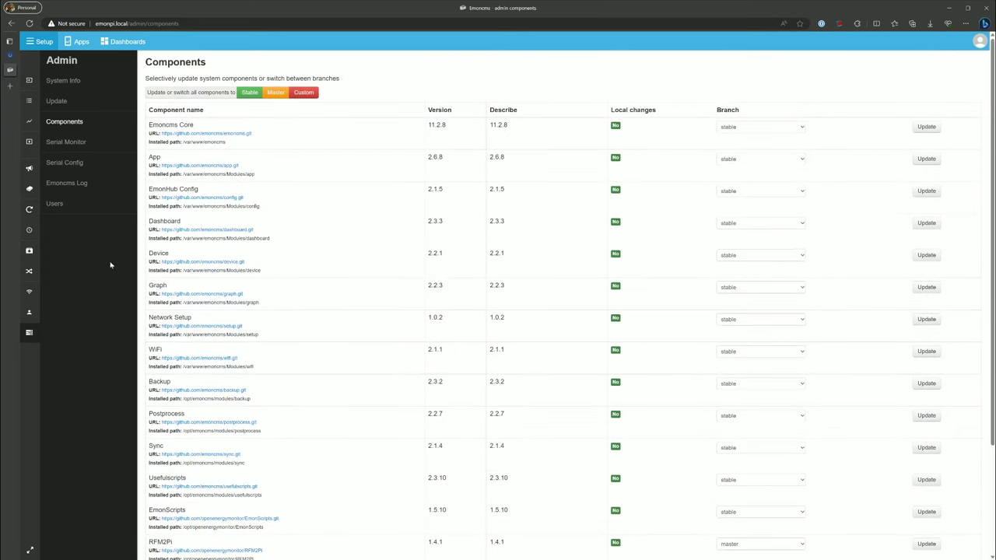
Look through the Serial Monitor and Serial Config tools and the Emoncms log.
{"action": "left_click", "coordinate": [69, 148]}
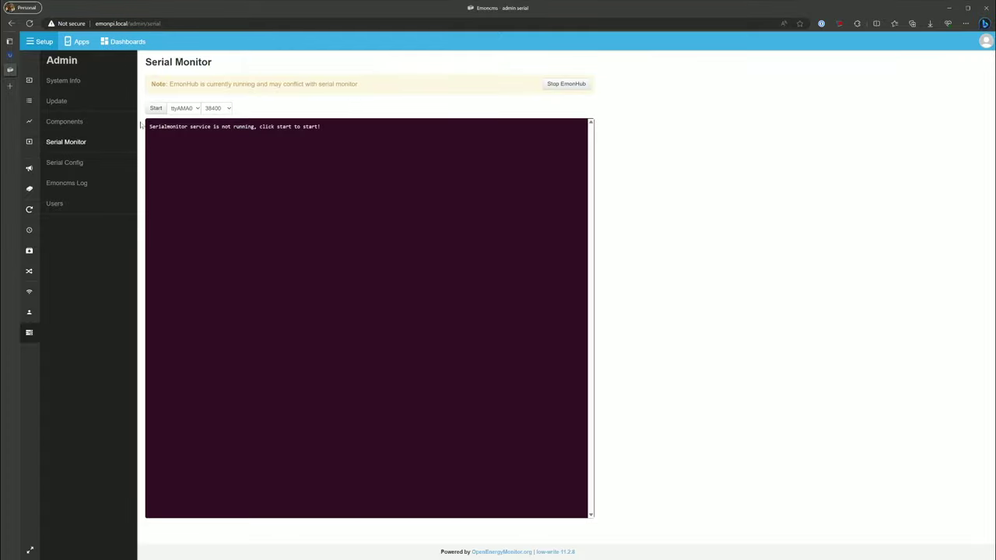
{"action": "left_click", "coordinate": [81, 161]}
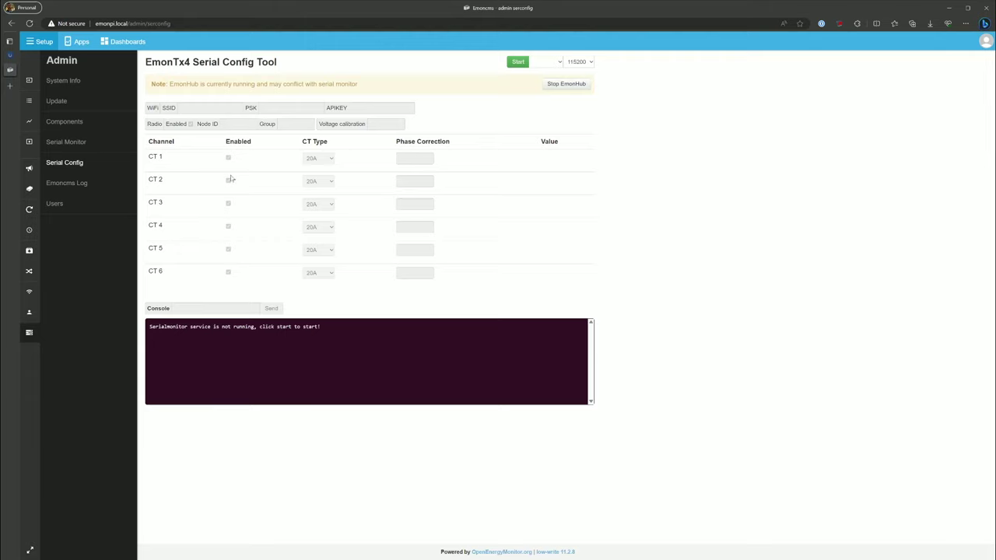
{"action": "left_click", "coordinate": [77, 189]}
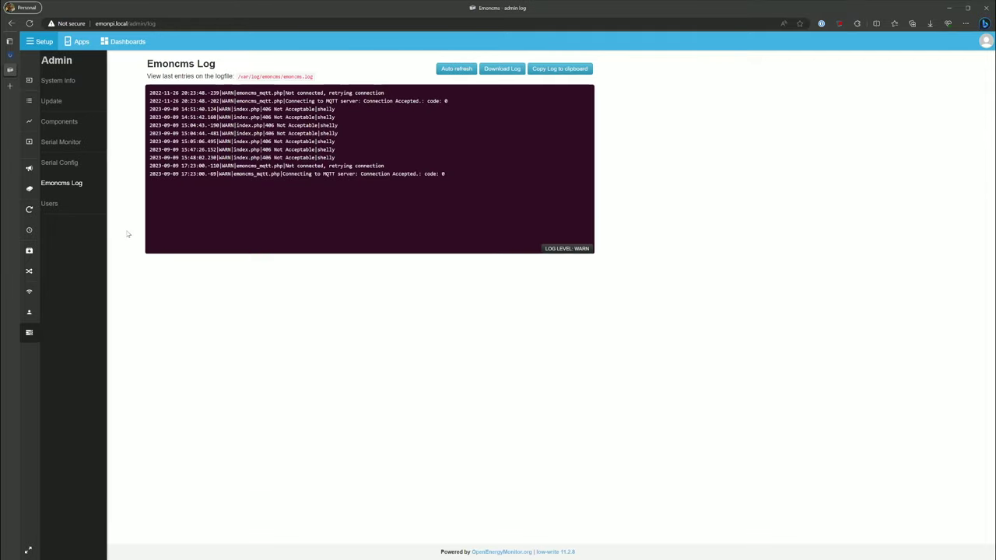
{"action": "mouse_move", "coordinate": [31, 319]}
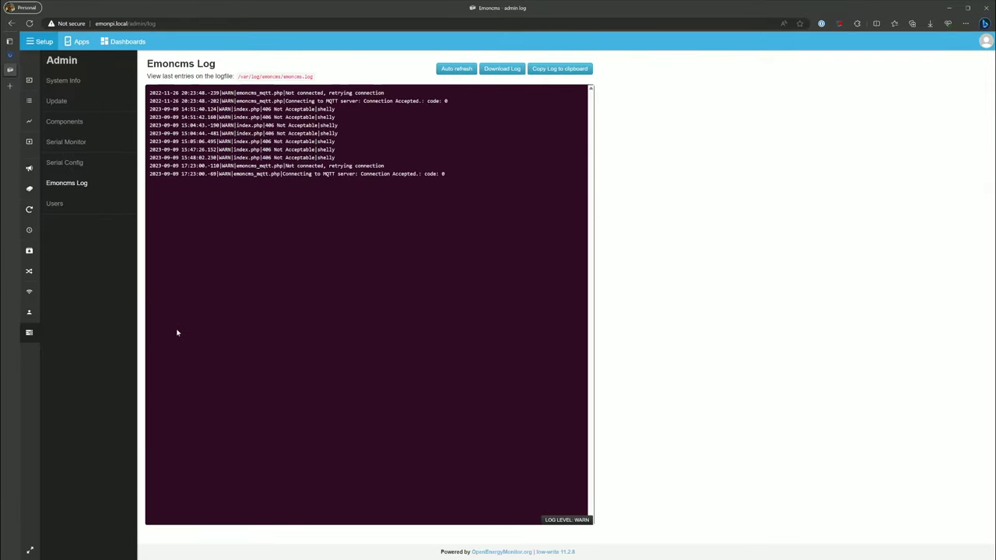
Look over the WiFi configuration, feed sync and USB backup import pages.
{"action": "left_click", "coordinate": [30, 294]}
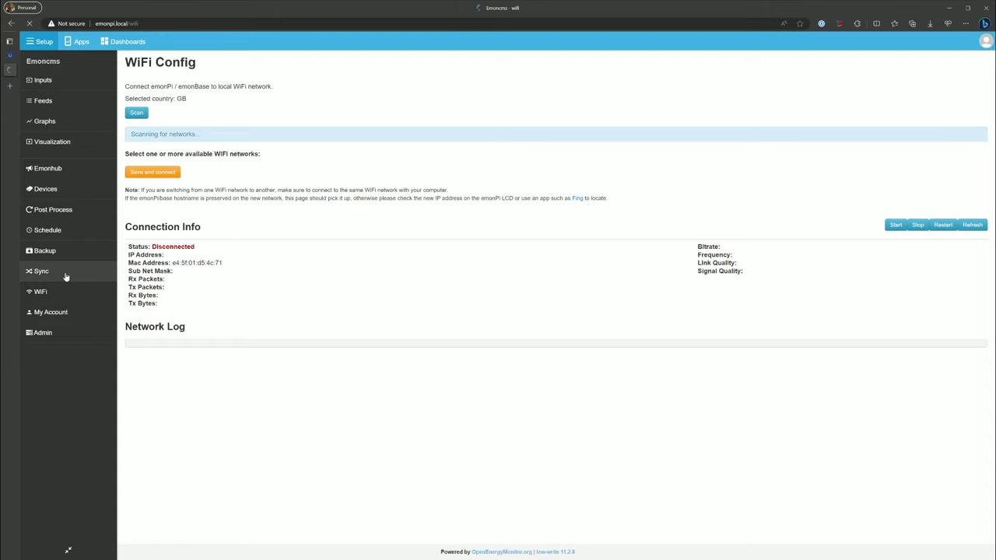
{"action": "left_click", "coordinate": [87, 274]}
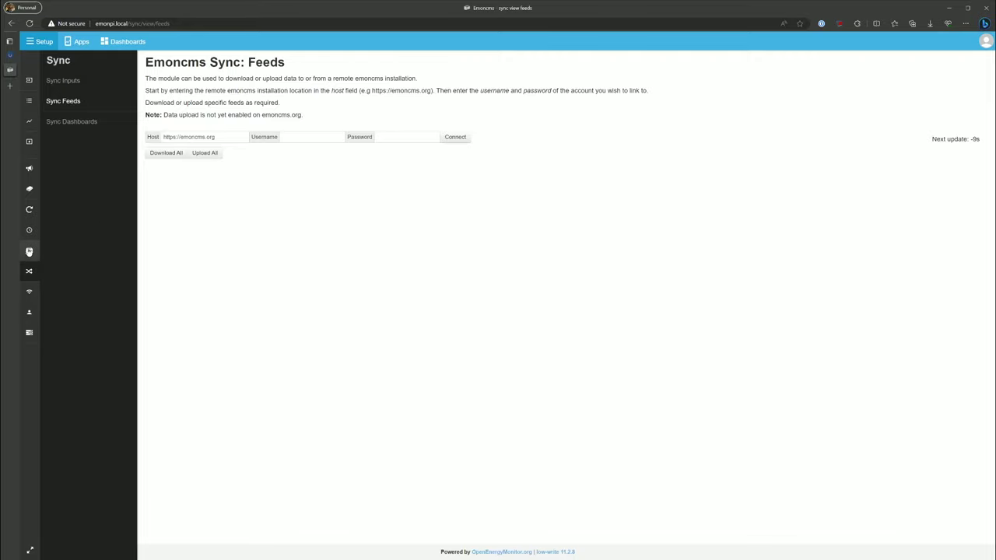
{"action": "left_click", "coordinate": [29, 253]}
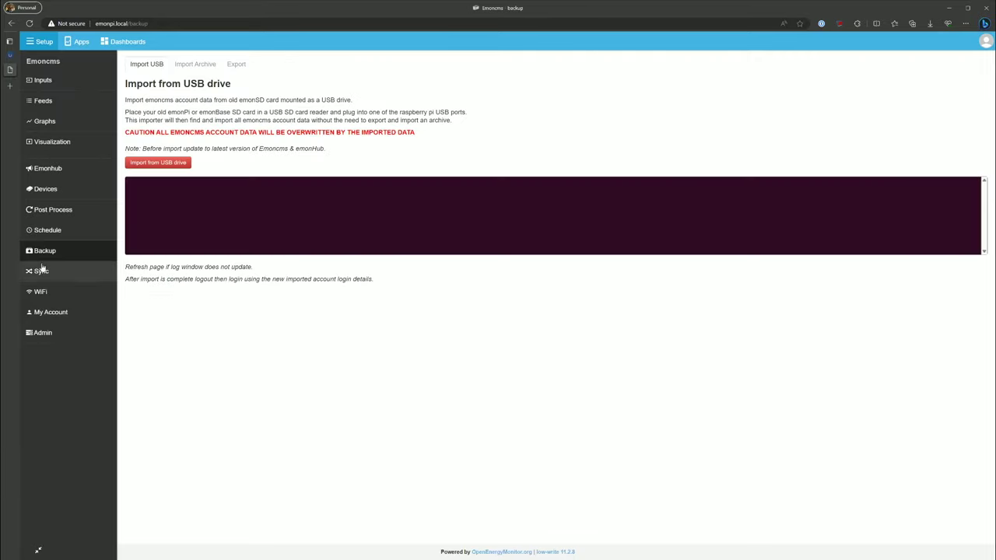
Look over the Schedules, Post Processor and Devices pages.
{"action": "left_click", "coordinate": [49, 230]}
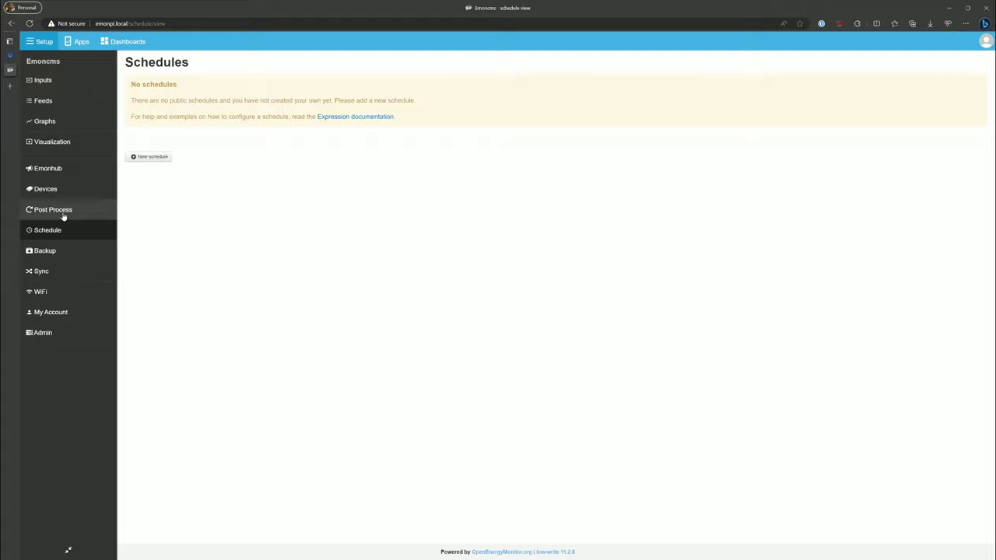
{"action": "left_click", "coordinate": [63, 211]}
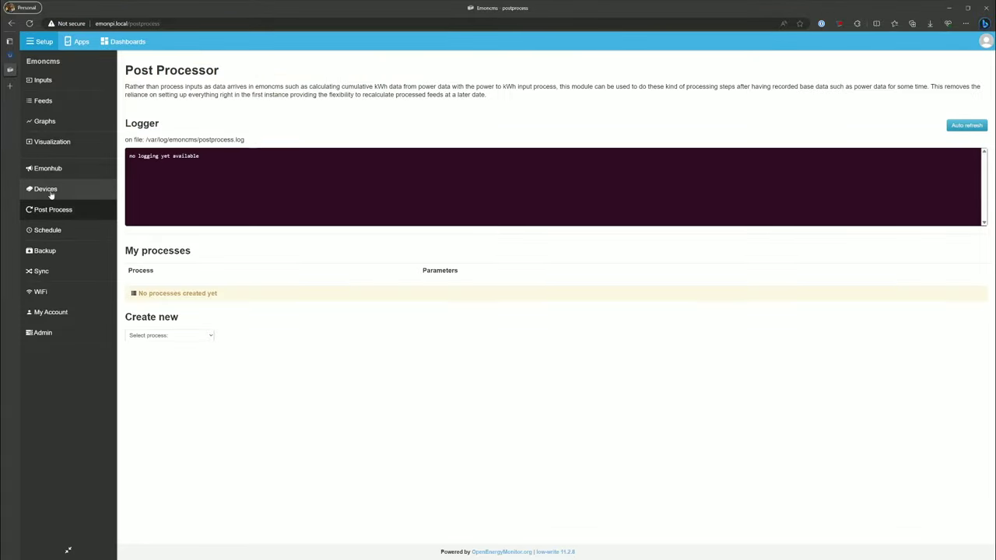
{"action": "left_click", "coordinate": [49, 190]}
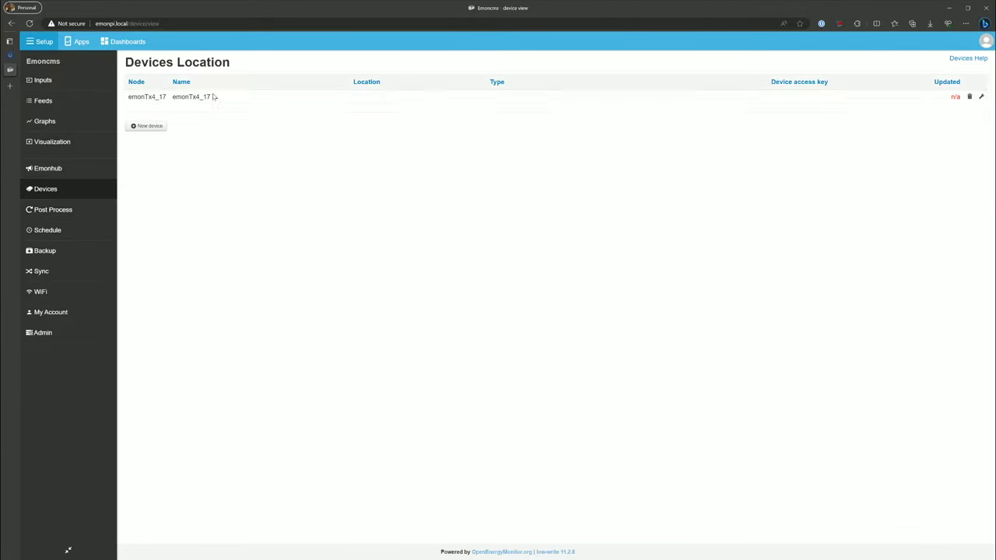
Check the live EmonHub log and the available visualisation options.
{"action": "left_click", "coordinate": [47, 172]}
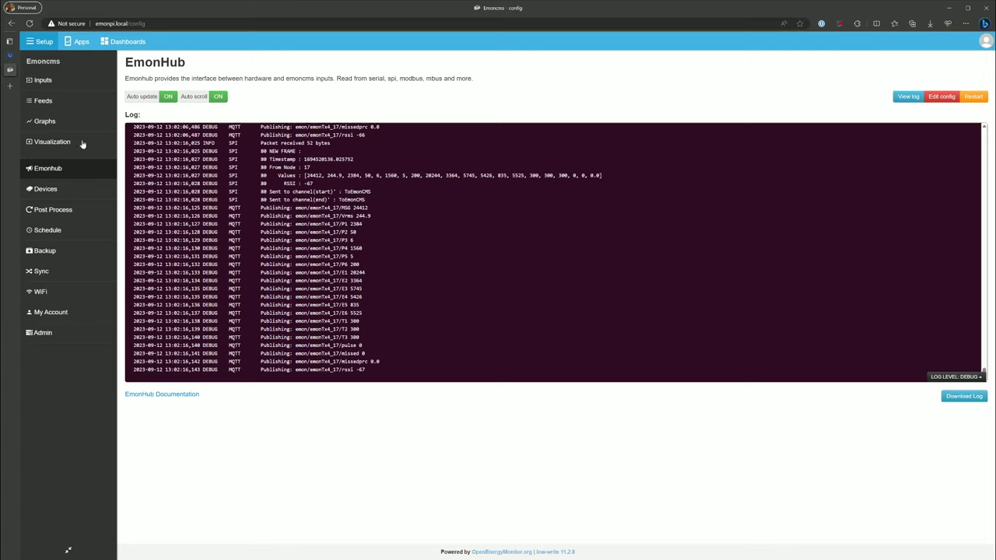
{"action": "left_click", "coordinate": [31, 142]}
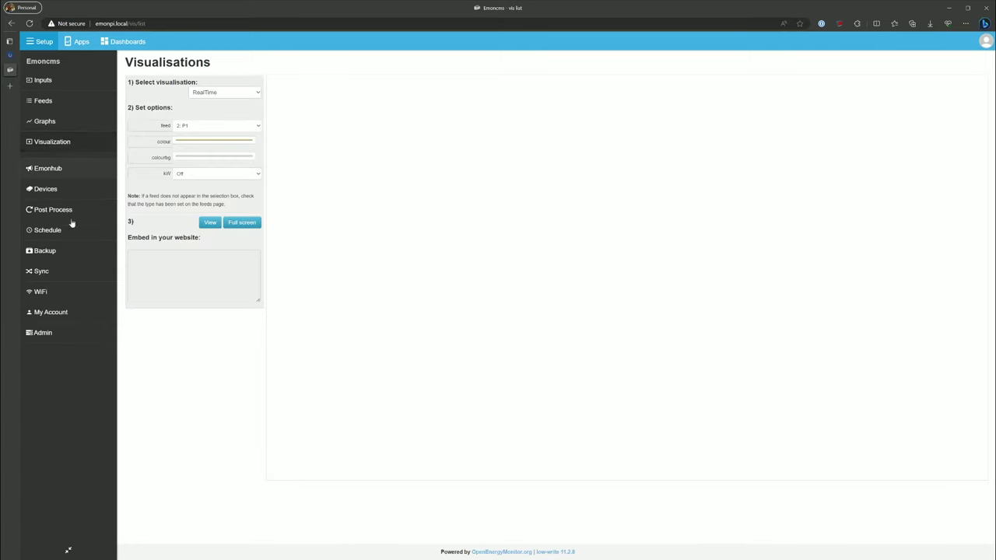
Look over the system information, account, WiFi, feed sync and USB backup import pages.
{"action": "left_click", "coordinate": [44, 334]}
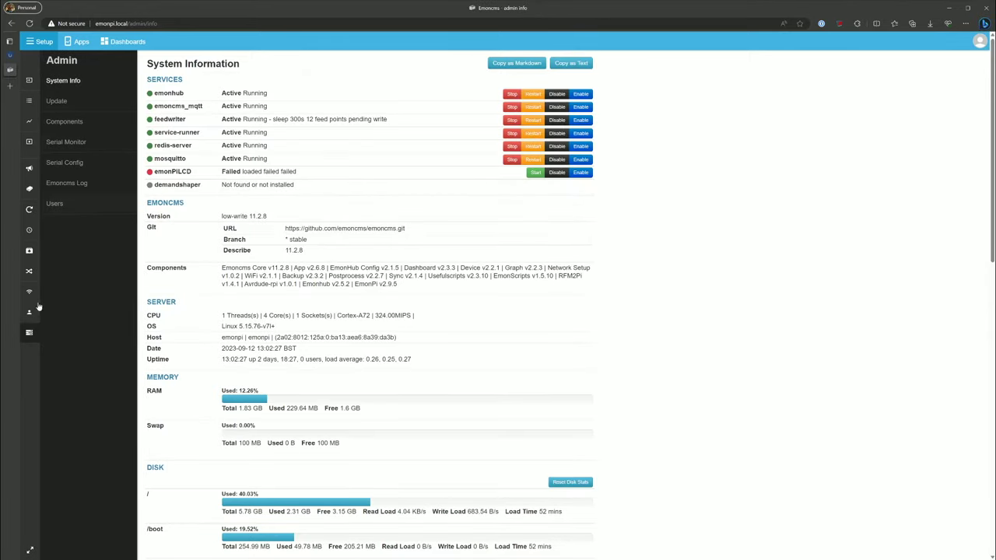
{"action": "left_click", "coordinate": [31, 319]}
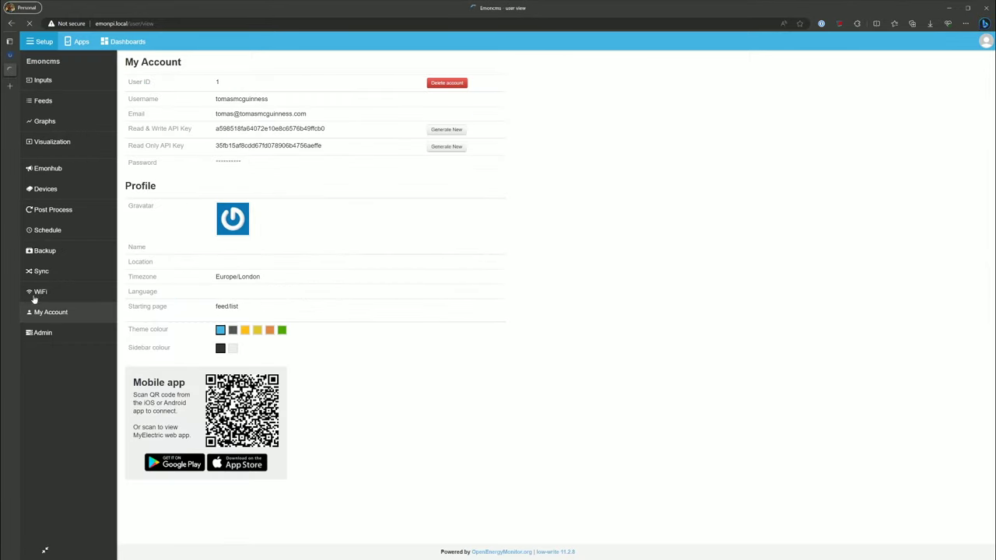
{"action": "left_click", "coordinate": [54, 293]}
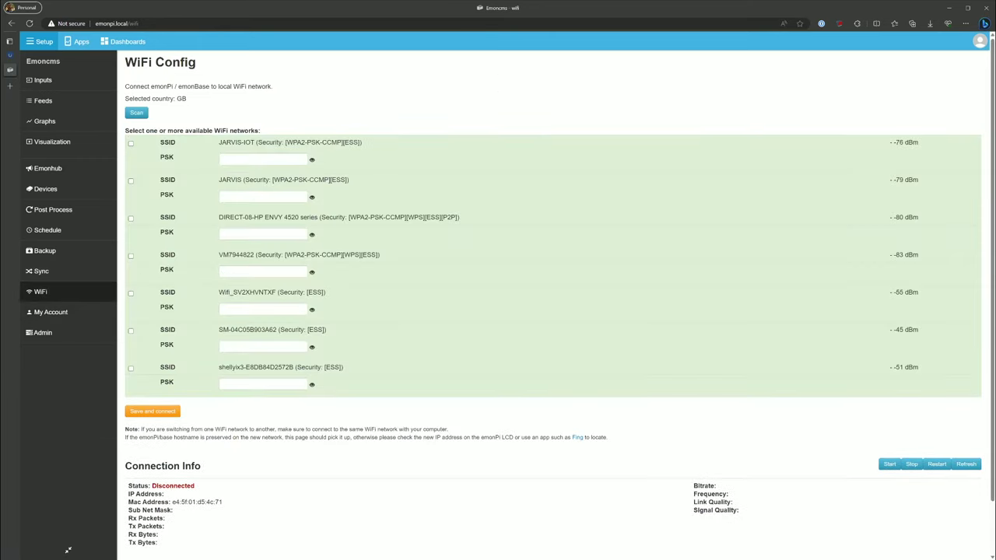
{"action": "left_click", "coordinate": [54, 272]}
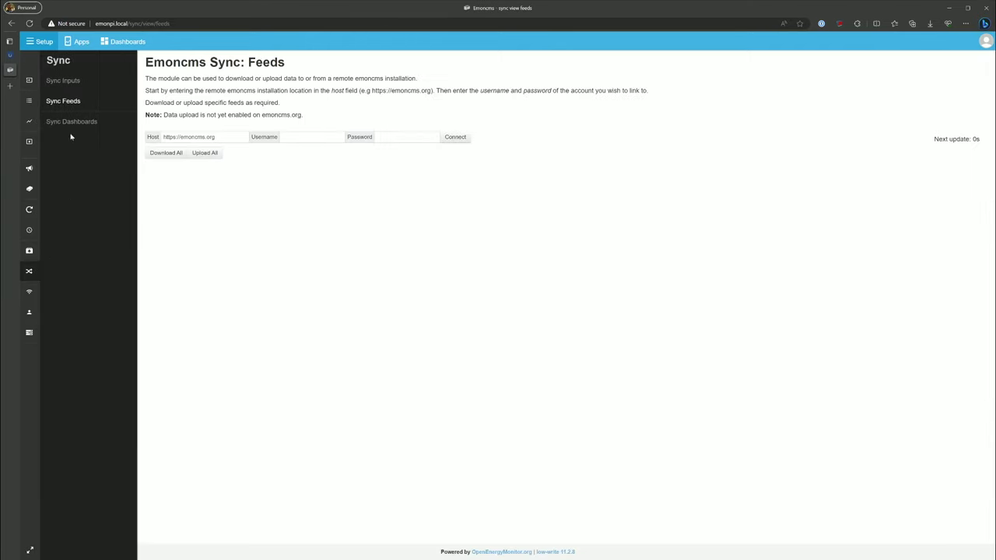
{"action": "left_click", "coordinate": [29, 258]}
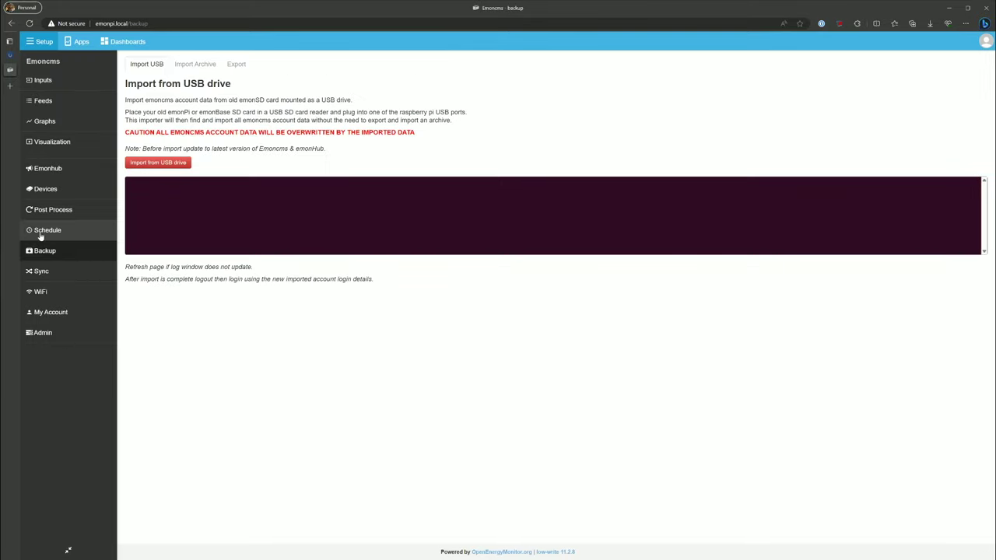
Go through the Schedules, Post Process and Devices pages and view the EmonHub log.
{"action": "left_click", "coordinate": [48, 231]}
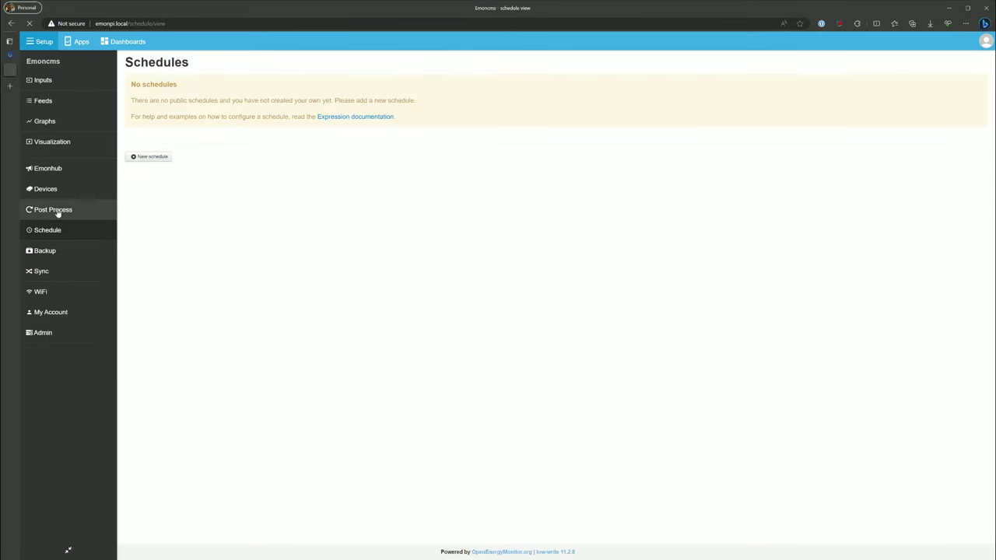
{"action": "left_click", "coordinate": [56, 213]}
{"action": "left_click", "coordinate": [53, 191]}
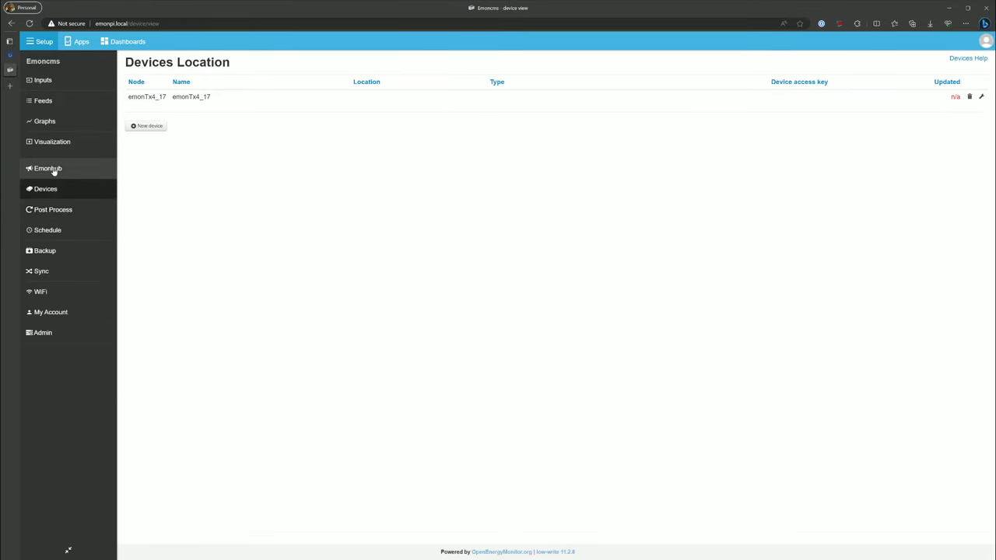
{"action": "left_click", "coordinate": [54, 168]}
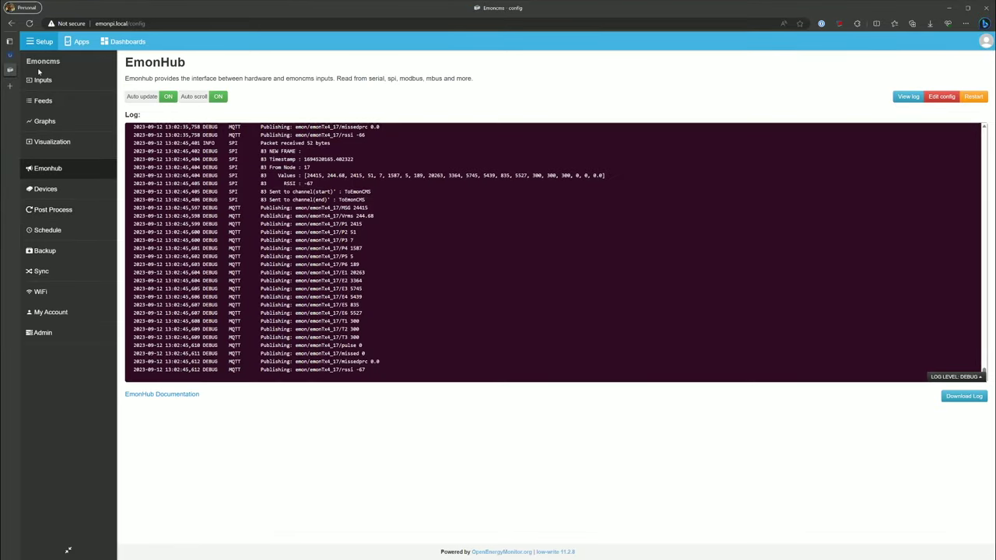
Go through the Inputs, Feeds, Graphs and Visualisations pages.
{"action": "left_click", "coordinate": [39, 80]}
{"action": "left_click", "coordinate": [43, 101]}
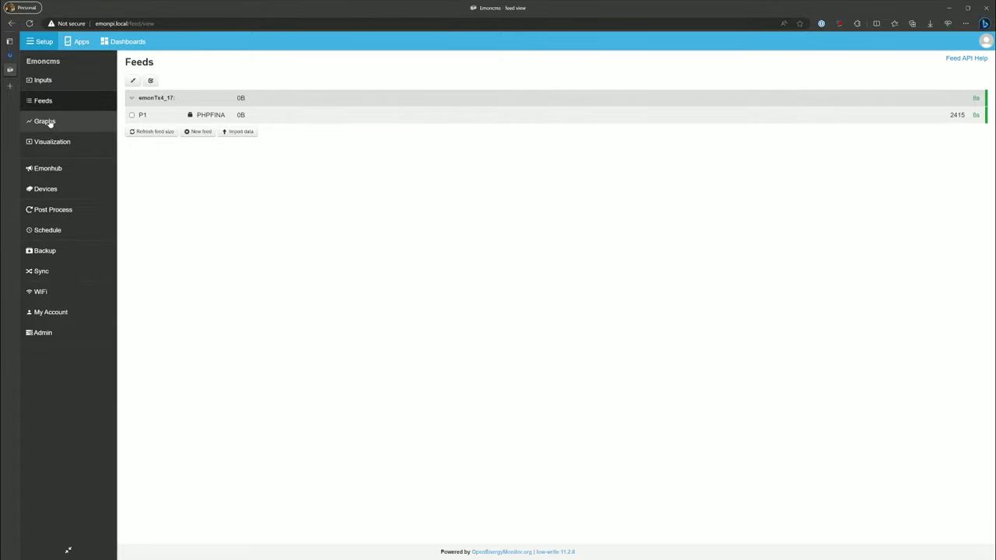
{"action": "left_click", "coordinate": [49, 122]}
{"action": "left_click", "coordinate": [51, 143]}
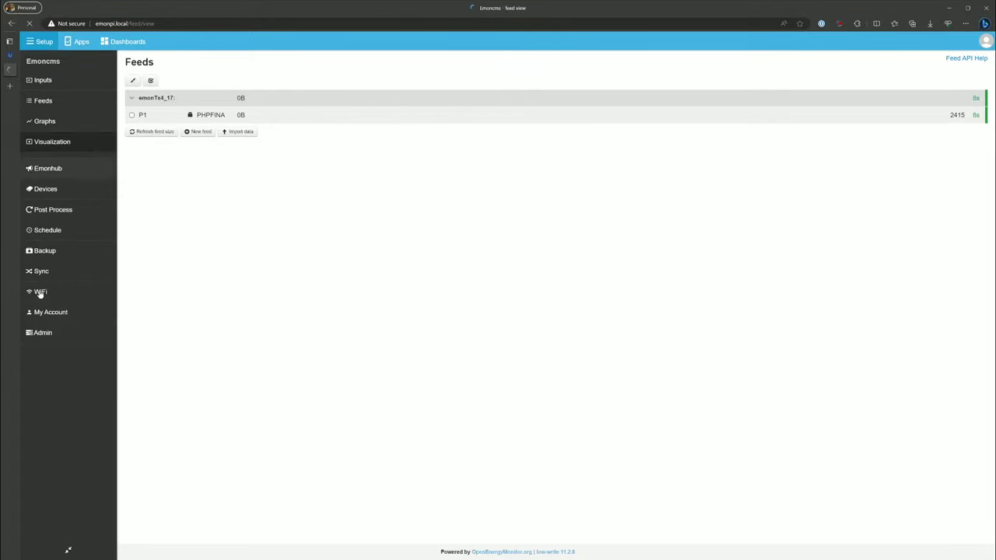
Review the services, database, MQTT server and Raspberry Pi details in the admin system information.
{"action": "left_click", "coordinate": [45, 335]}
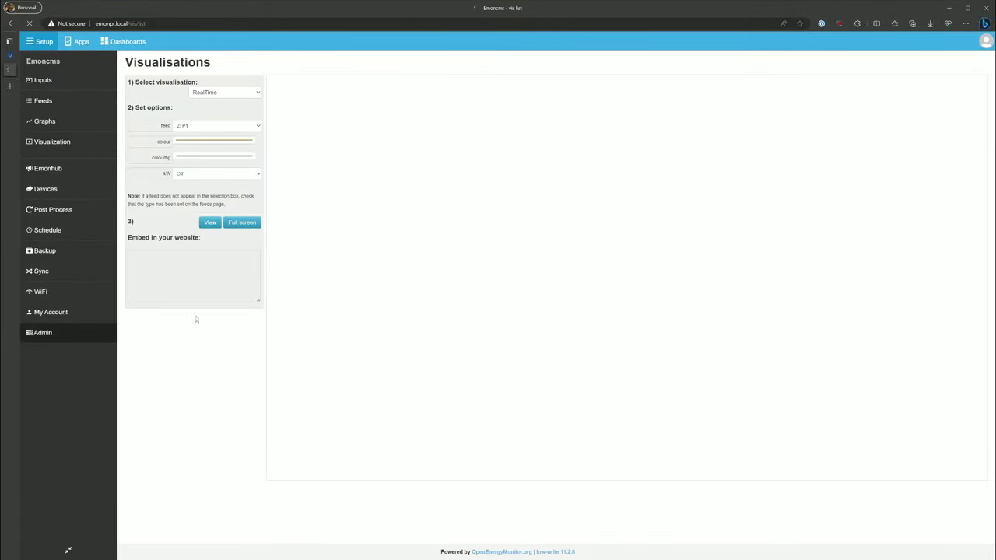
{"action": "scroll", "coordinate": [254, 304], "scroll_direction": "down", "scroll_amount": 15}
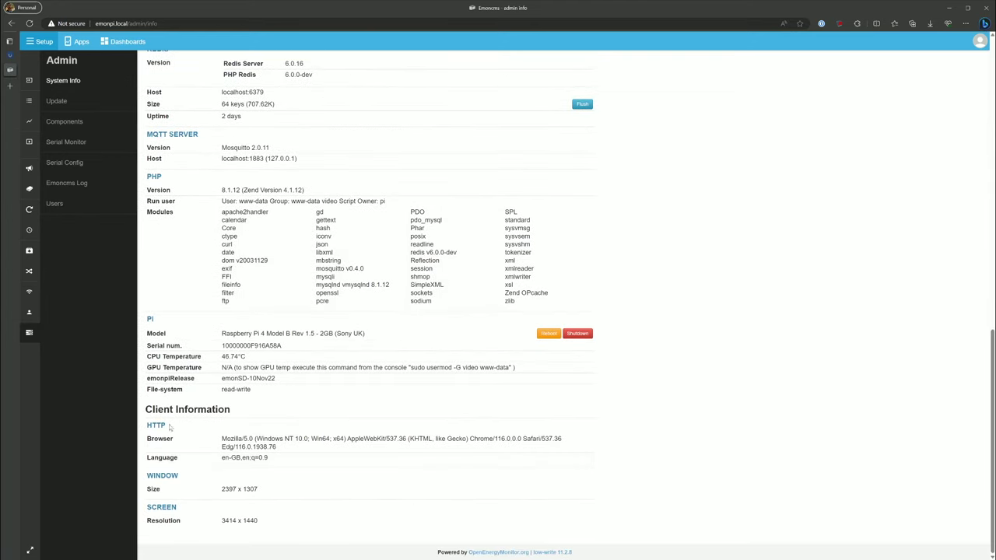
{"action": "scroll", "coordinate": [190, 353], "scroll_direction": "up", "scroll_amount": 3}
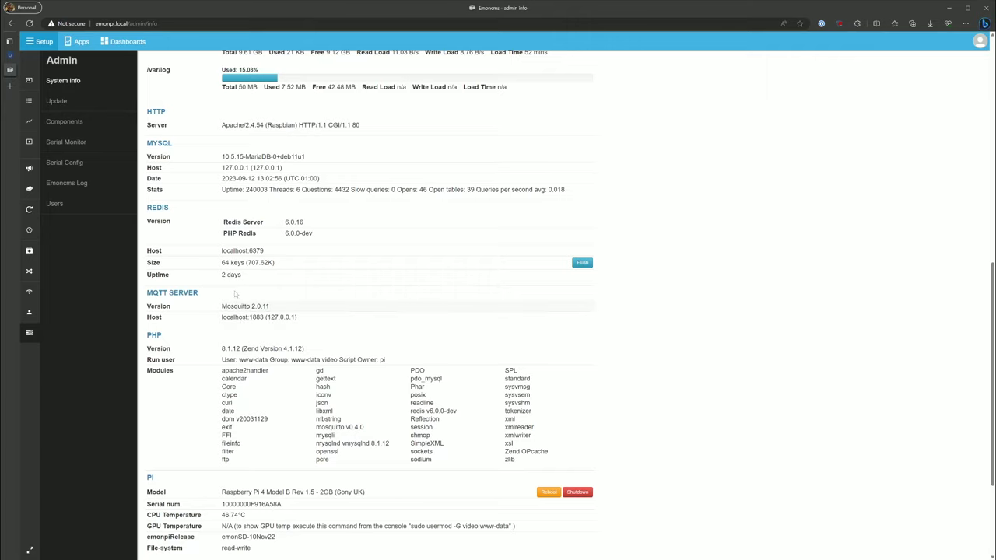
{"action": "scroll", "coordinate": [243, 308], "scroll_direction": "up", "scroll_amount": 1}
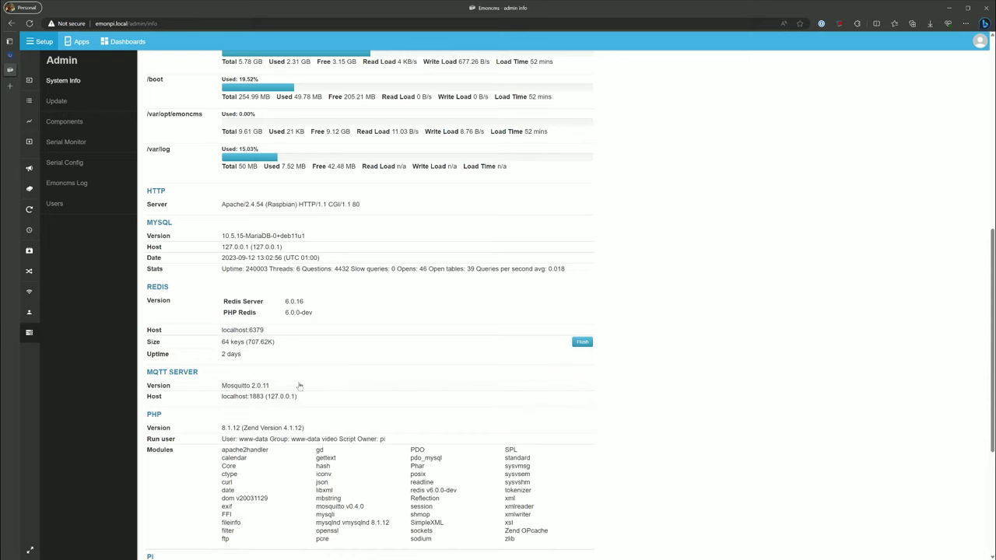
{"action": "scroll", "coordinate": [267, 393], "scroll_direction": "up", "scroll_amount": 6}
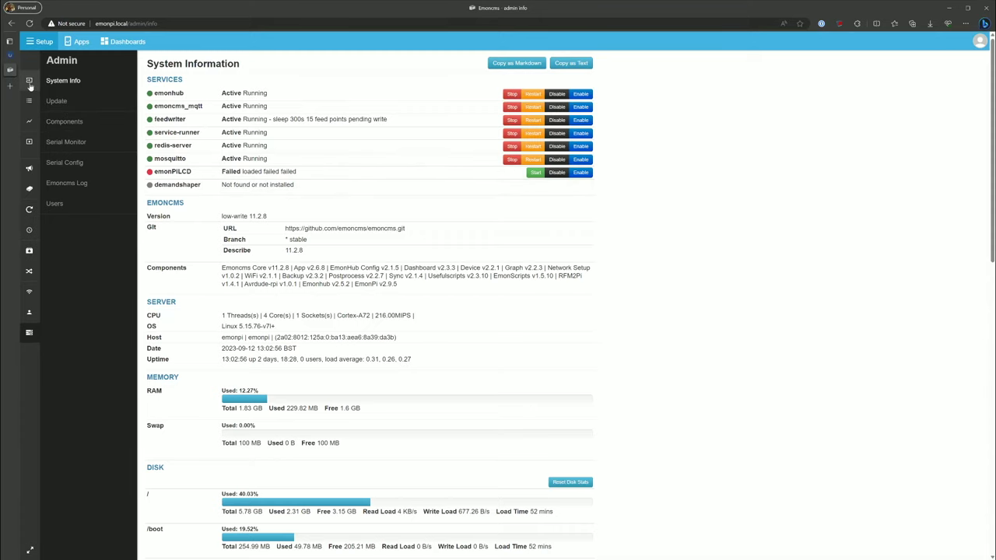
Review the inputs listed under the emonTx4 and emonTx4_17 nodes.
{"action": "left_click", "coordinate": [63, 80]}
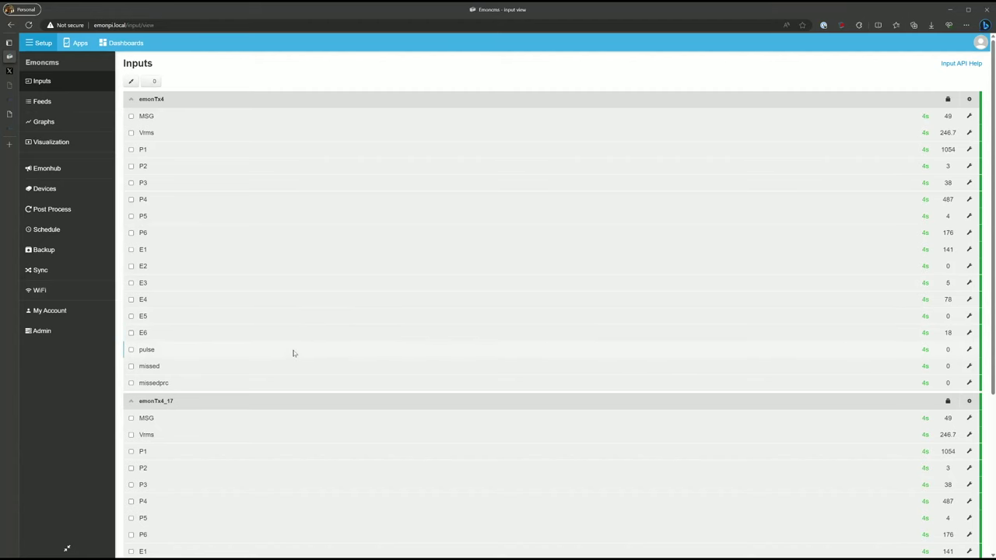
{"action": "scroll", "coordinate": [293, 353], "scroll_direction": "down", "scroll_amount": 3}
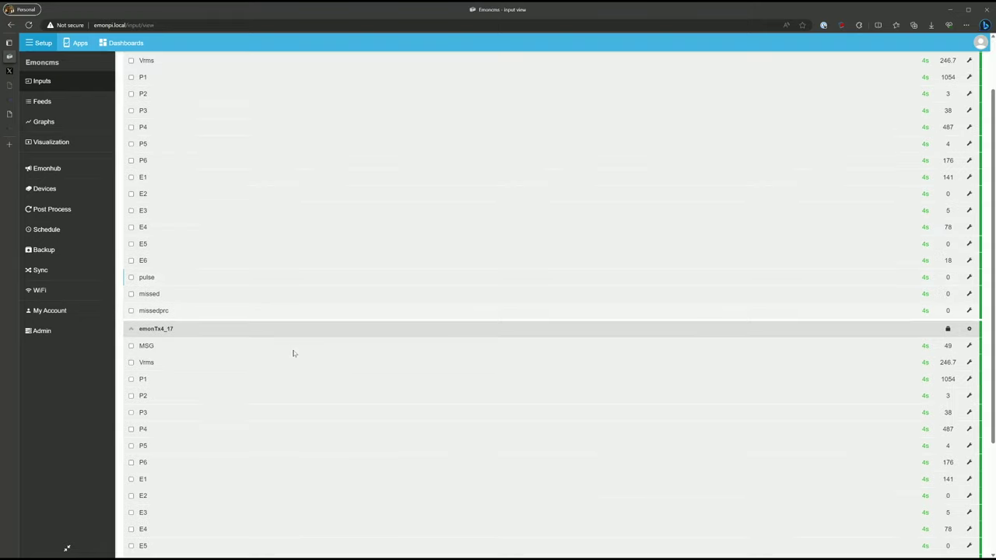
{"action": "scroll", "coordinate": [293, 353], "scroll_direction": "up", "scroll_amount": 3}
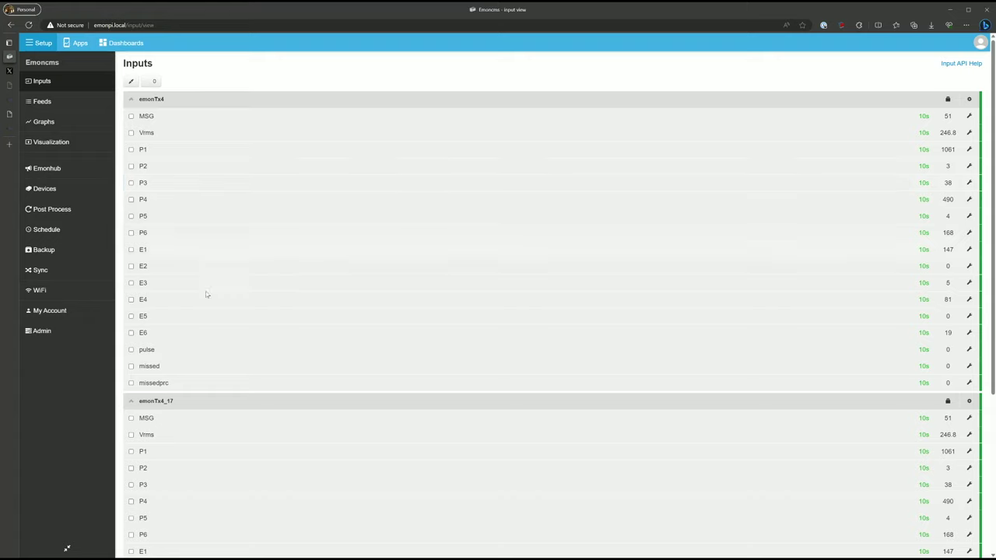
View the admin Serial Monitor and the EmonTx4 Serial Config Tool.
{"action": "left_click", "coordinate": [49, 334]}
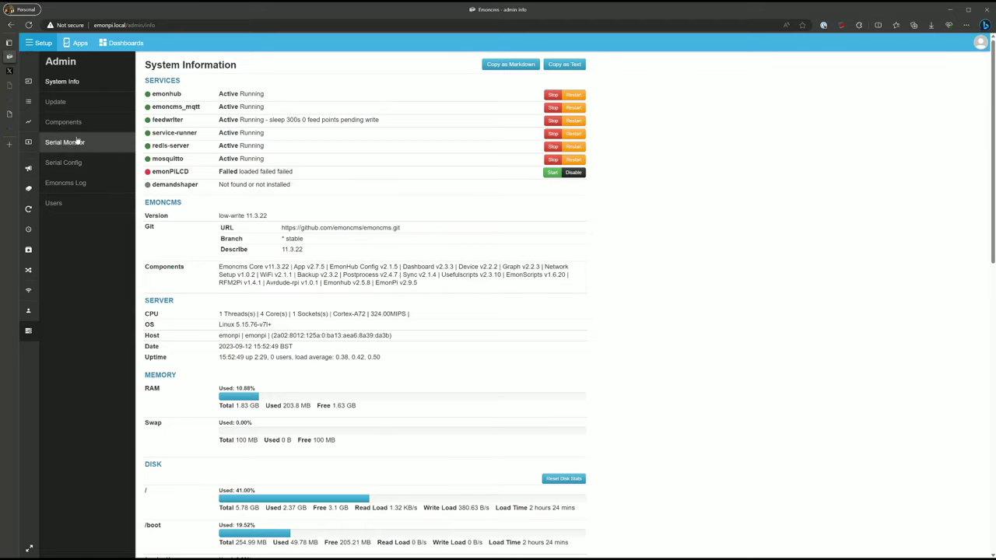
{"action": "left_click", "coordinate": [69, 145]}
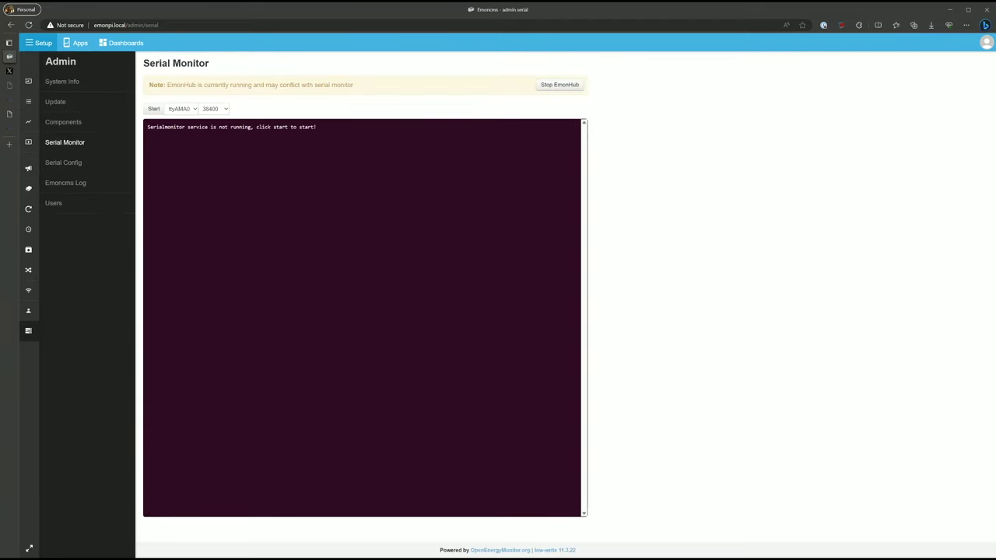
{"action": "left_click", "coordinate": [52, 162]}
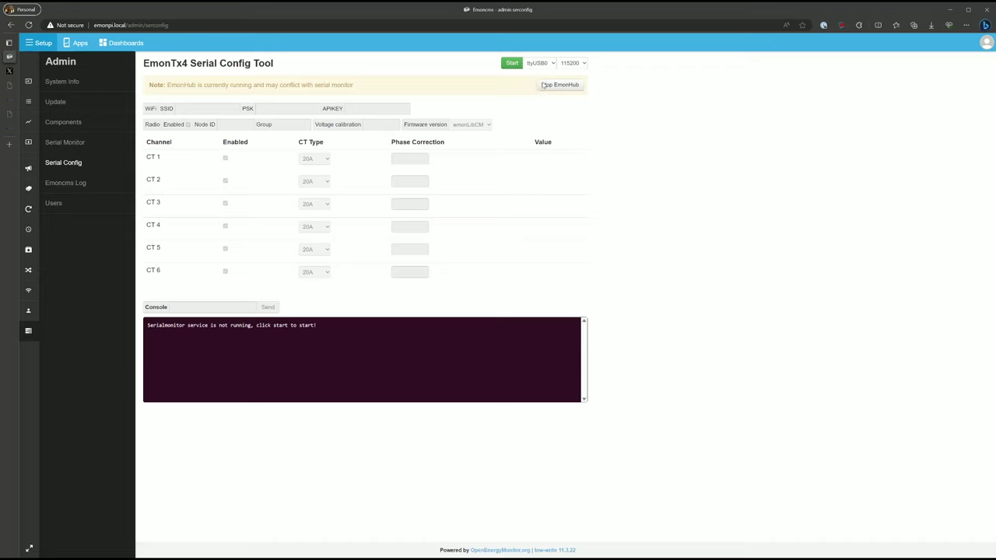
Delete the emonTx4_17 device and its inputs from the Inputs page.
{"action": "left_click", "coordinate": [28, 82]}
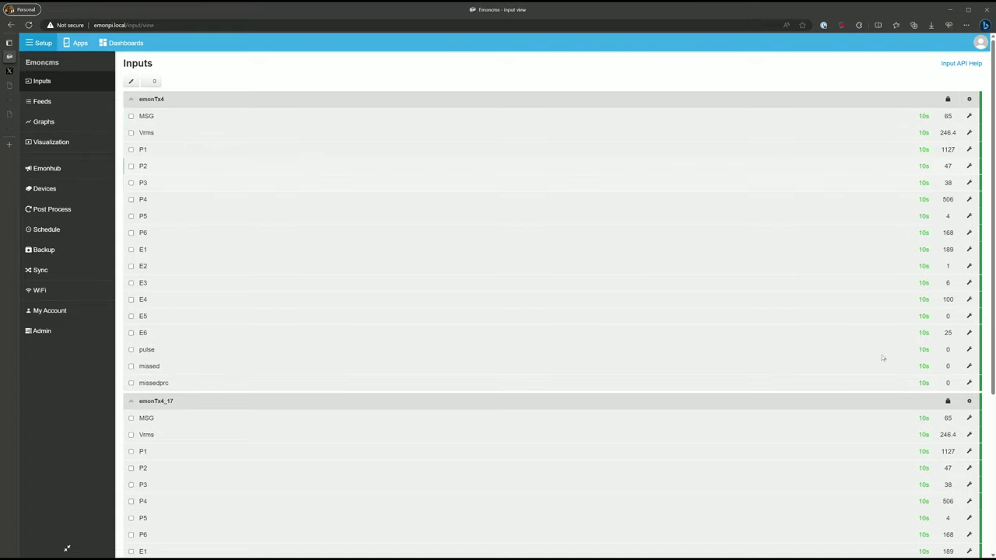
{"action": "left_click", "coordinate": [969, 401]}
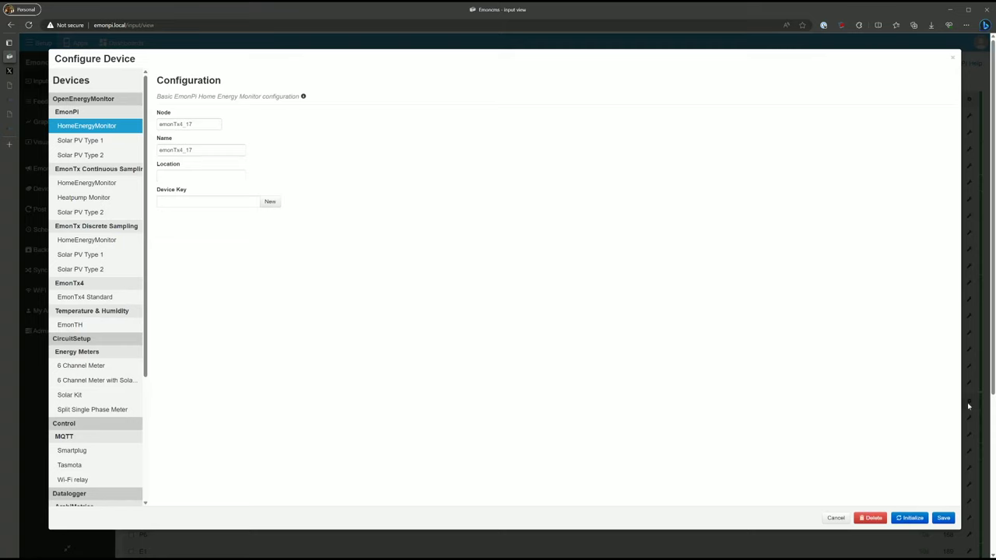
{"action": "left_click", "coordinate": [870, 517]}
{"action": "left_click", "coordinate": [588, 205]}
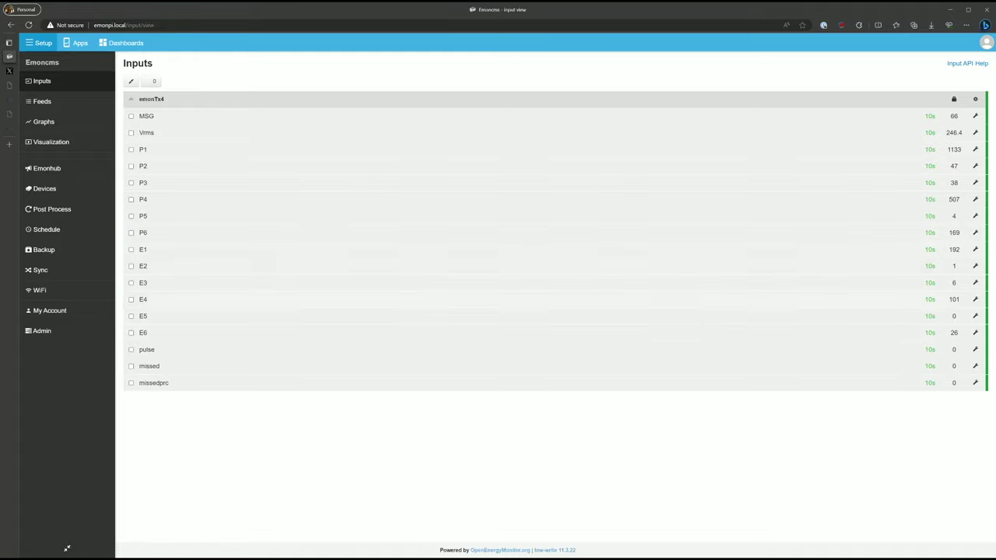
In the EmonTx4 Serial Config Tool, stop EmonHub and start the serial connection on ttyUSB0 at 115200 baud.
{"action": "left_click", "coordinate": [37, 336]}
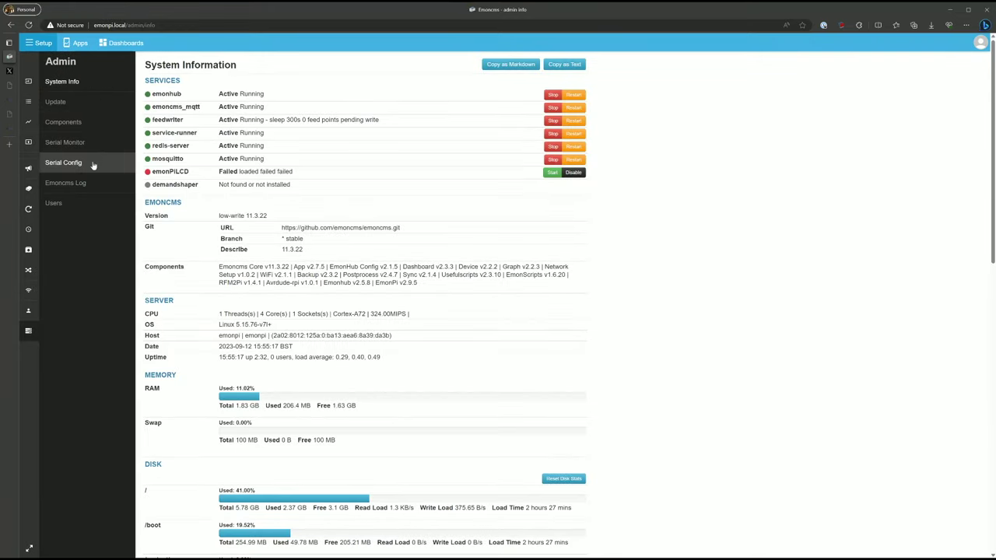
{"action": "left_click", "coordinate": [93, 164]}
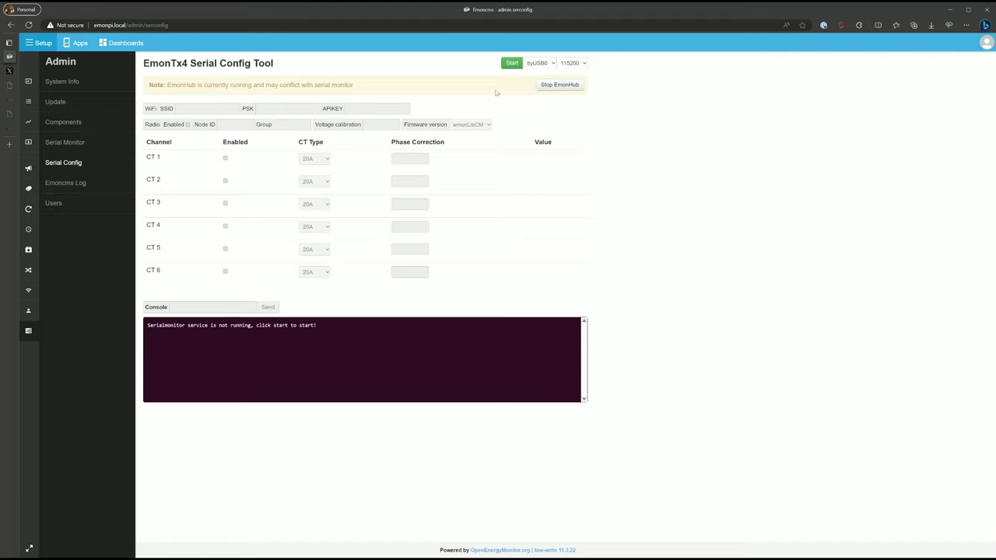
{"action": "left_click", "coordinate": [549, 87]}
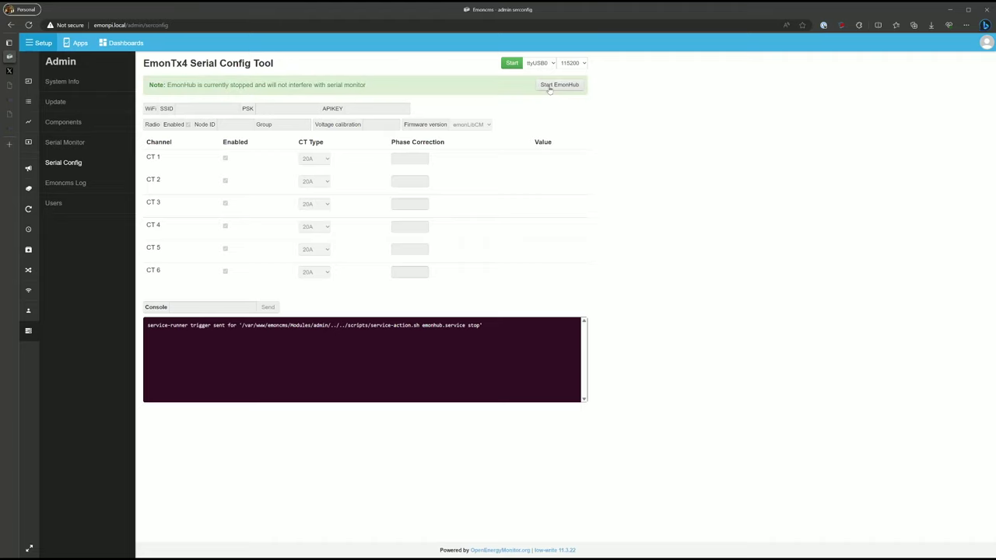
{"action": "left_click", "coordinate": [512, 64]}
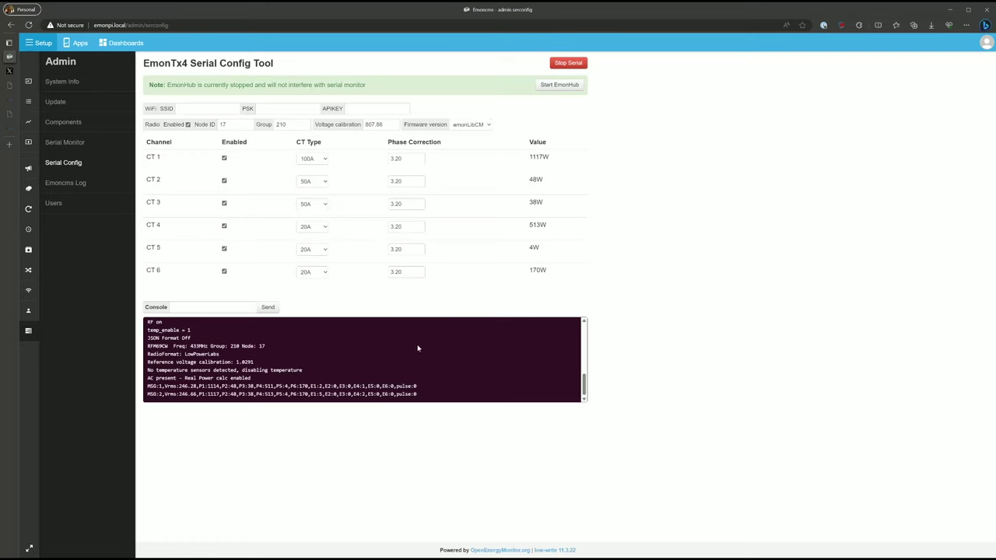
Zero the emonTx4's energy values with the console command z, and switch from the serial connection back to a running EmonHub.
{"action": "left_click", "coordinate": [174, 307]}
{"action": "type", "text": "z"}
{"action": "left_click", "coordinate": [268, 307]}
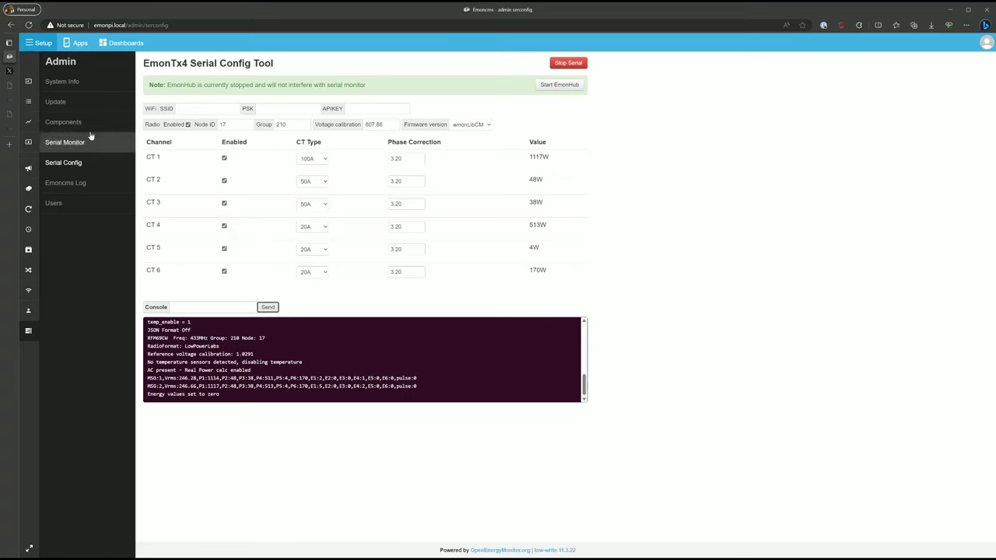
{"action": "left_click", "coordinate": [568, 63]}
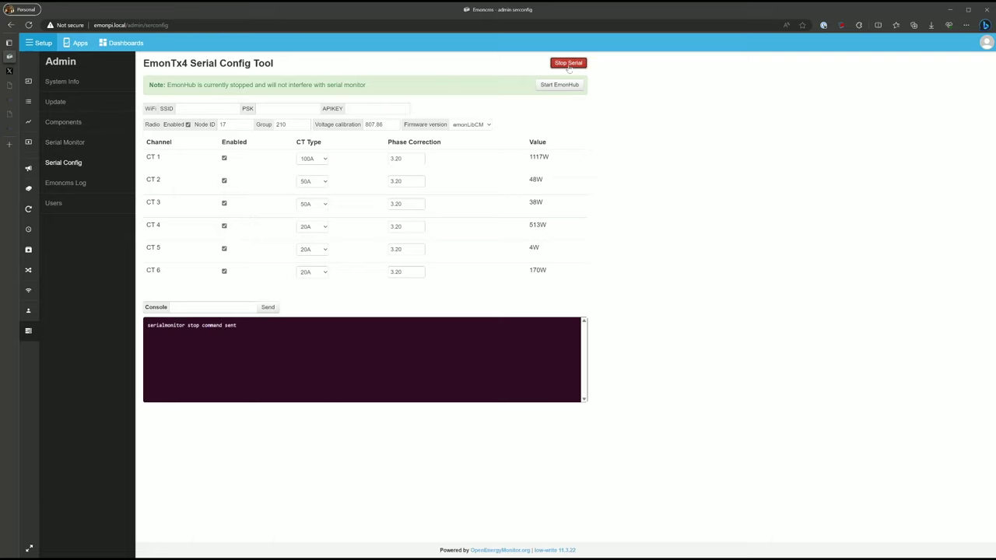
{"action": "left_click", "coordinate": [559, 86]}
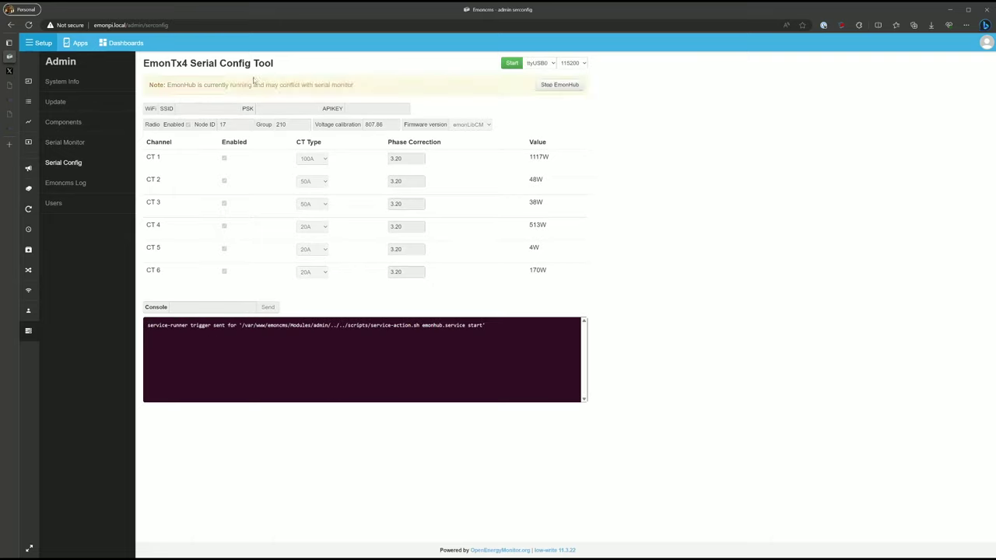
Check the updated energy readings of the emonTx4 and emonTx4_17 nodes on the Inputs page.
{"action": "left_click", "coordinate": [62, 82]}
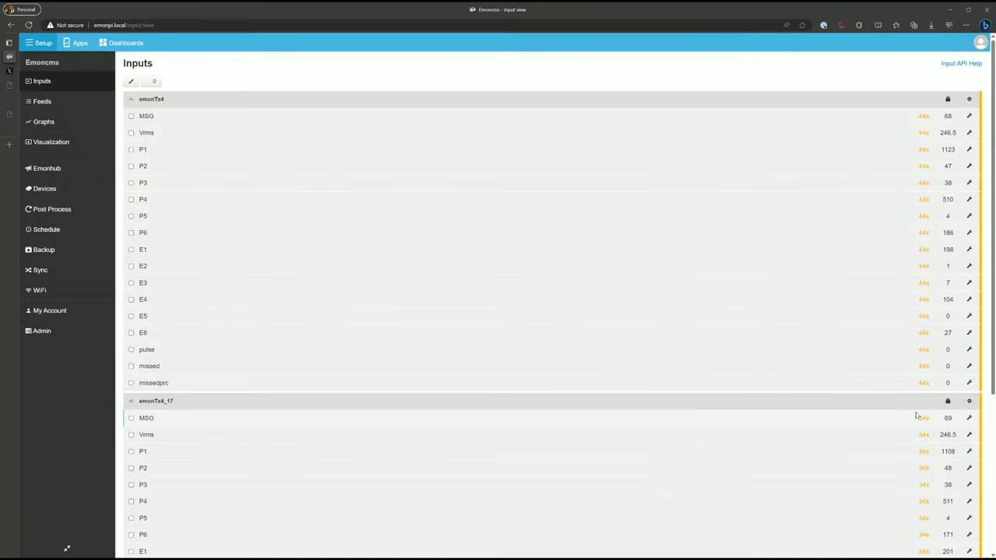
{"action": "scroll", "coordinate": [877, 401], "scroll_direction": "down", "scroll_amount": 1}
{"action": "scroll", "coordinate": [877, 402], "scroll_direction": "up", "scroll_amount": 1}
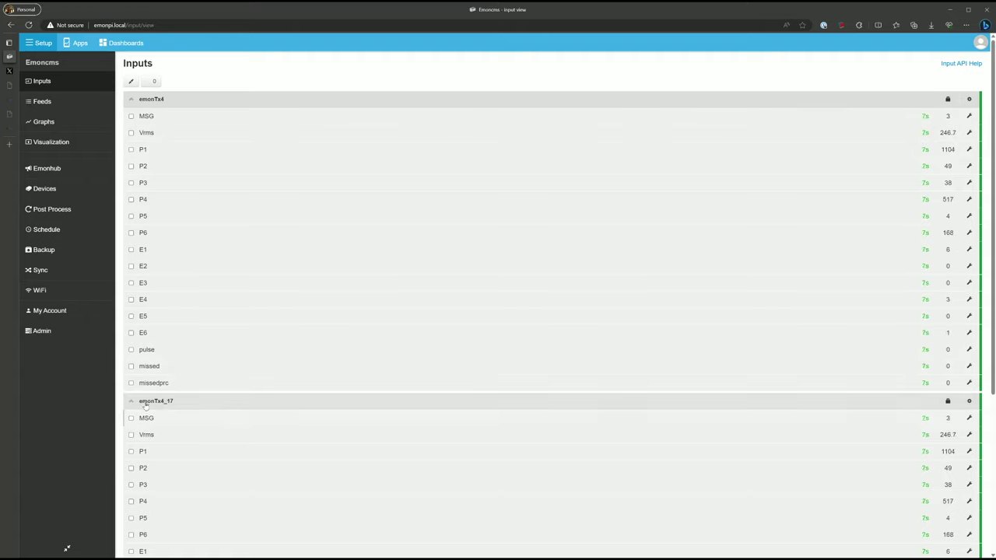
Return to the EmonTx4 Serial Config Tool, stop EmonHub and restart the serial connection on ttyUSB0 at 115200 baud.
{"action": "left_click", "coordinate": [44, 336]}
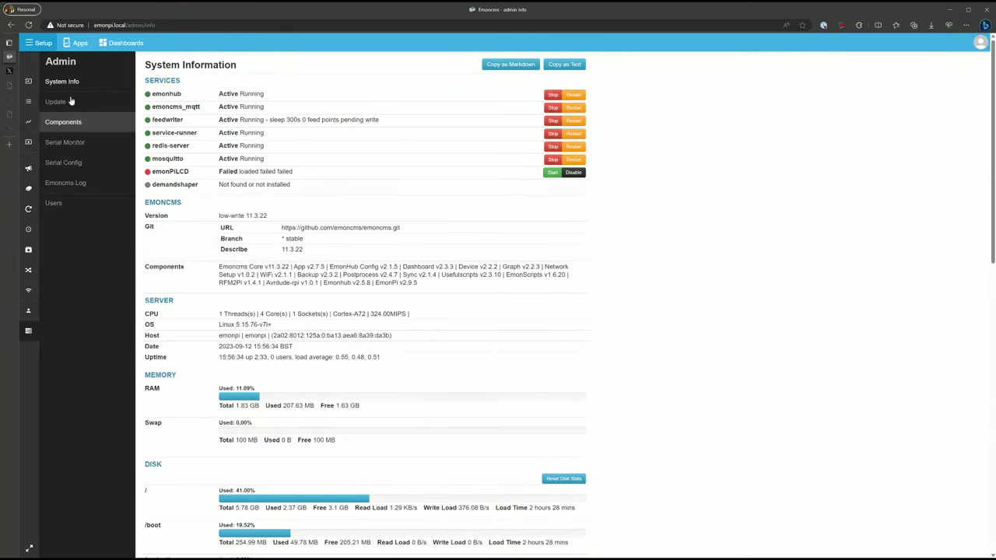
{"action": "left_click", "coordinate": [78, 165]}
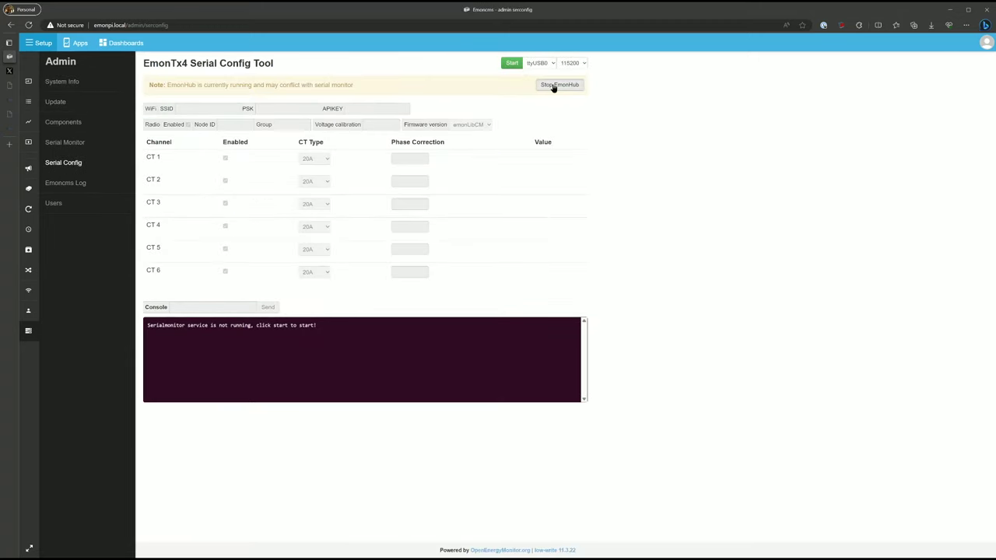
{"action": "left_click", "coordinate": [552, 85]}
{"action": "left_click", "coordinate": [512, 64]}
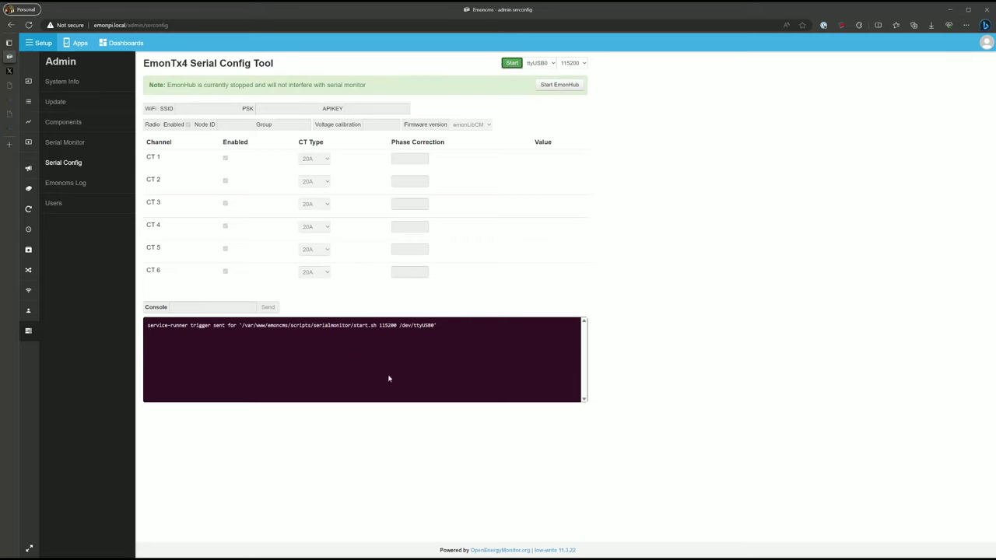
Turn the emonTx4's radio off with a console command, and switch from the serial connection back to a running EmonHub.
{"action": "left_click", "coordinate": [171, 307]}
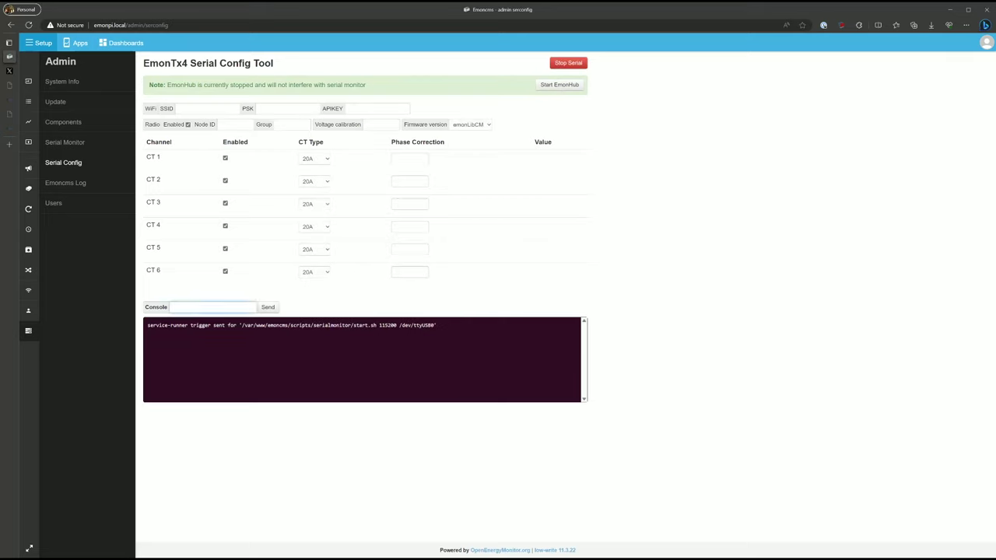
{"action": "type", "text": "l"}
{"action": "left_click", "coordinate": [267, 307]}
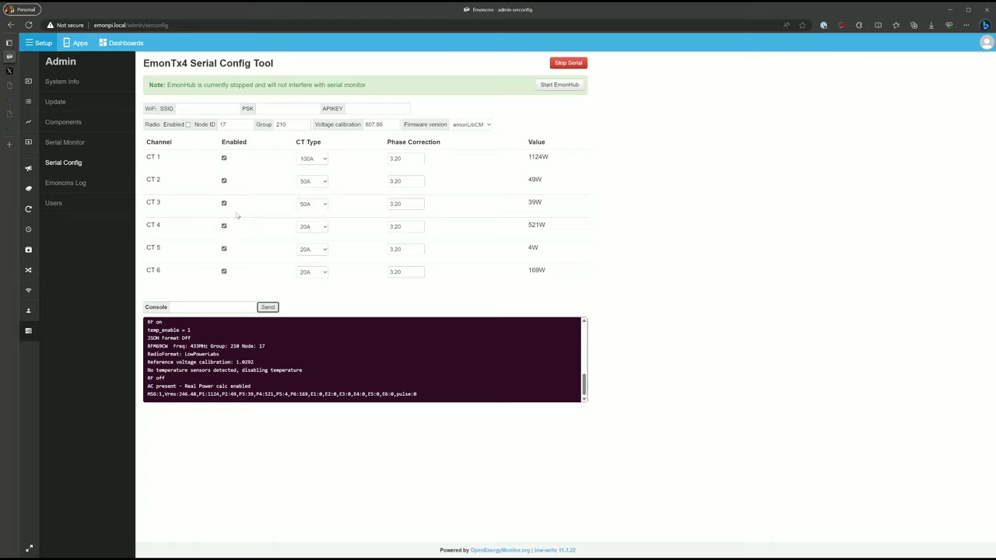
{"action": "left_click", "coordinate": [573, 65]}
{"action": "left_click", "coordinate": [563, 85]}
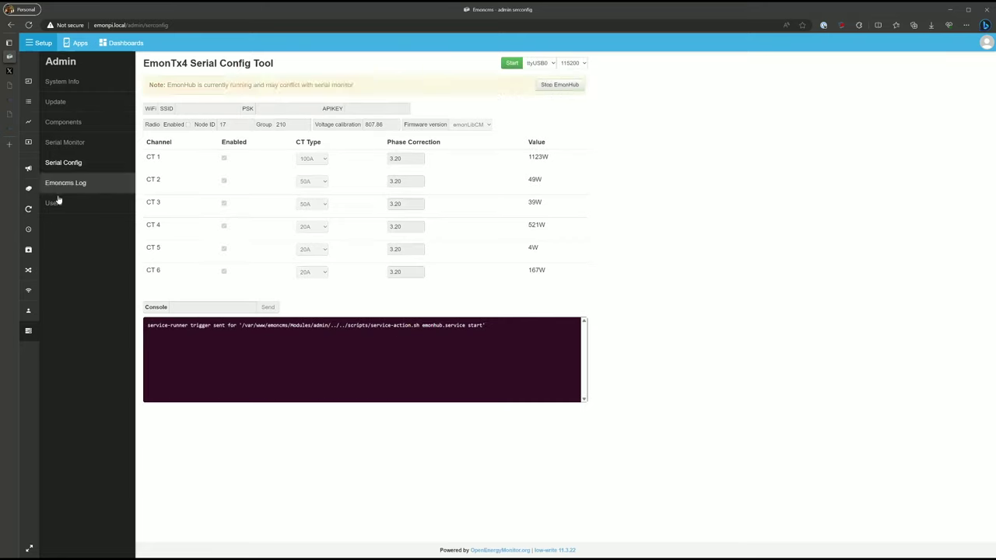
Permanently delete the duplicate emonTx4_17 device from the Inputs page.
{"action": "left_click", "coordinate": [28, 82]}
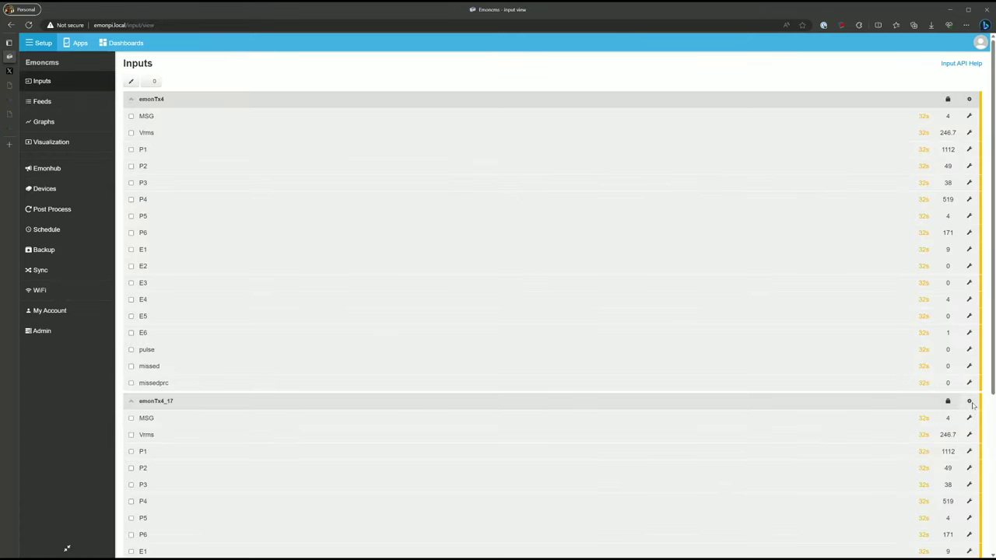
{"action": "left_click", "coordinate": [969, 400]}
{"action": "left_click", "coordinate": [913, 518]}
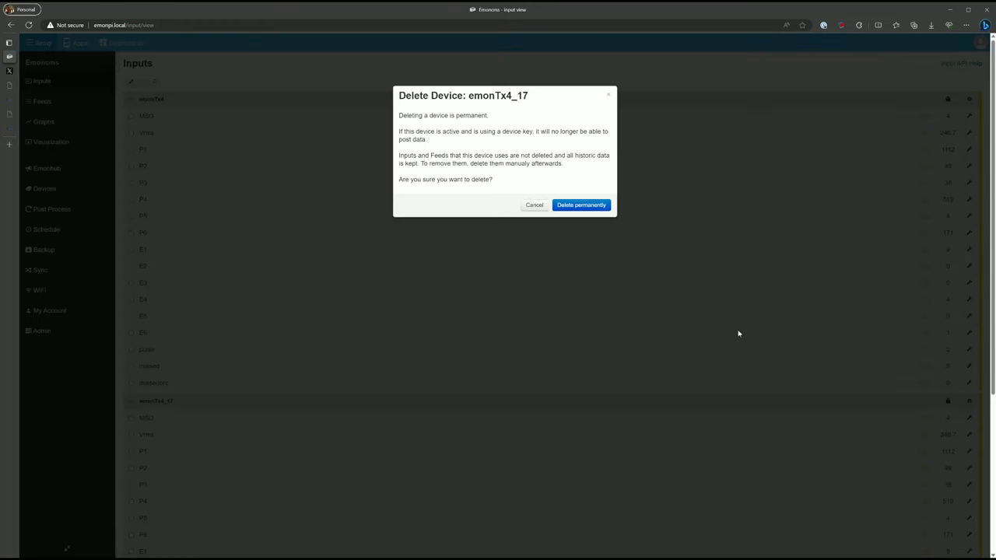
{"action": "left_click", "coordinate": [581, 207]}
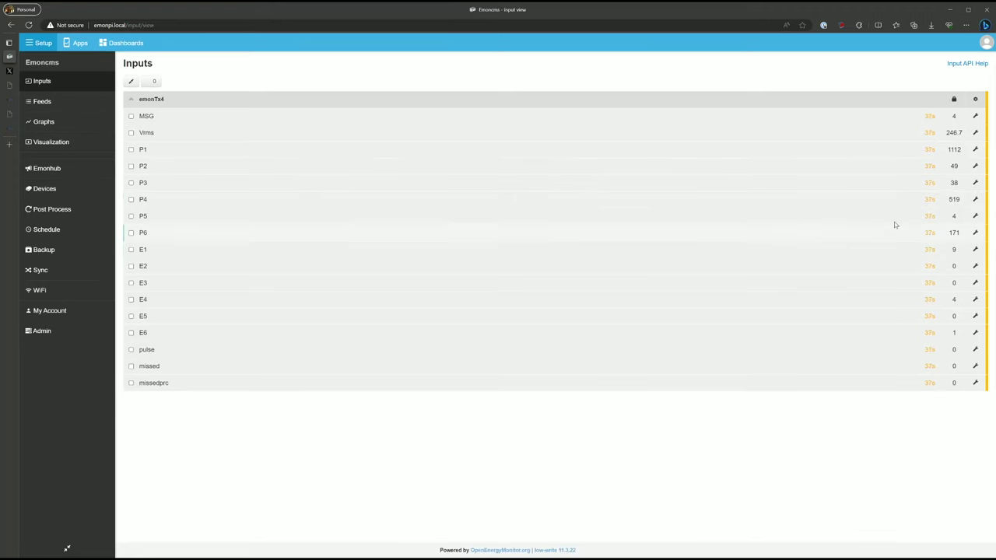